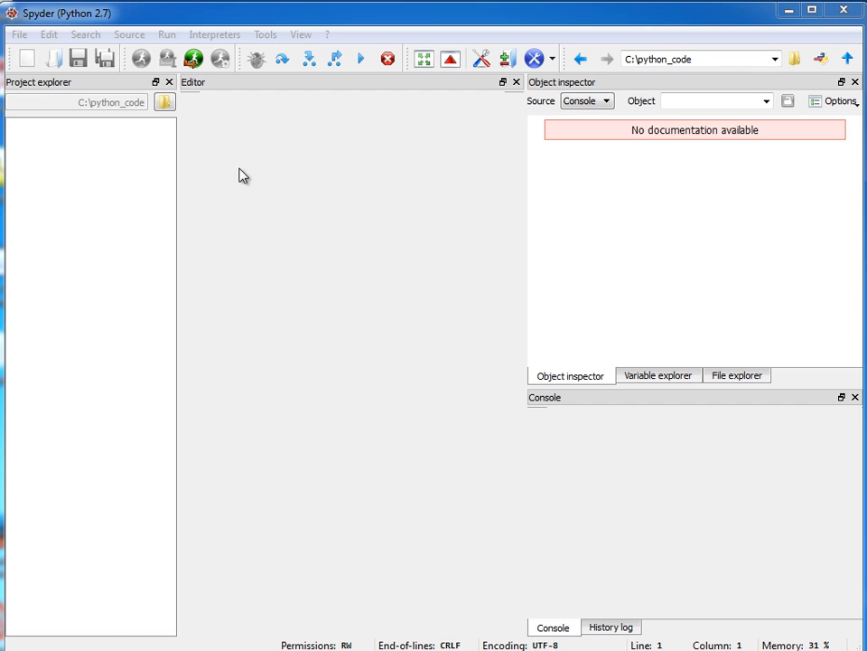
Step: Create a new Spyder project named working_with_data_structures via File > New project
left_click(22, 38)
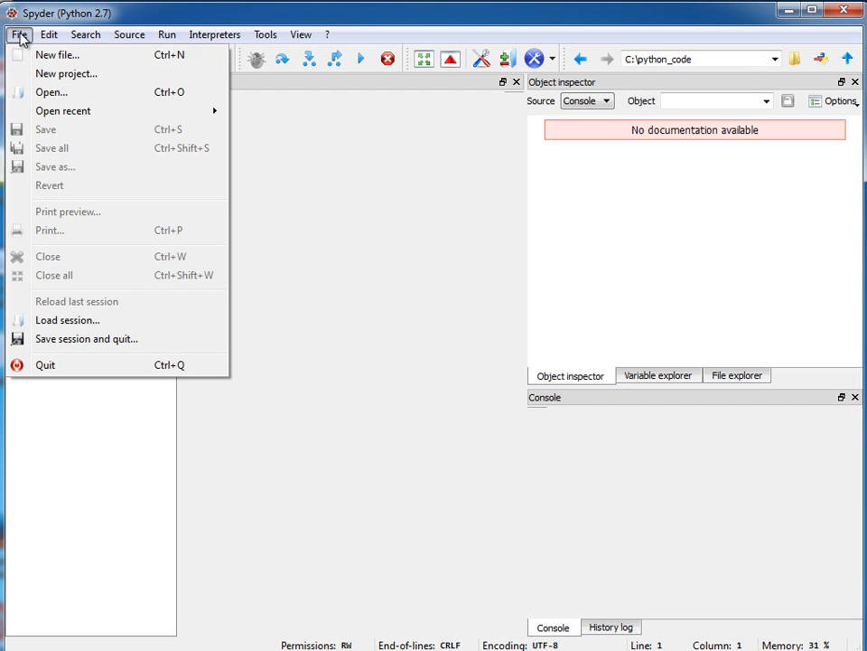
left_click(65, 74)
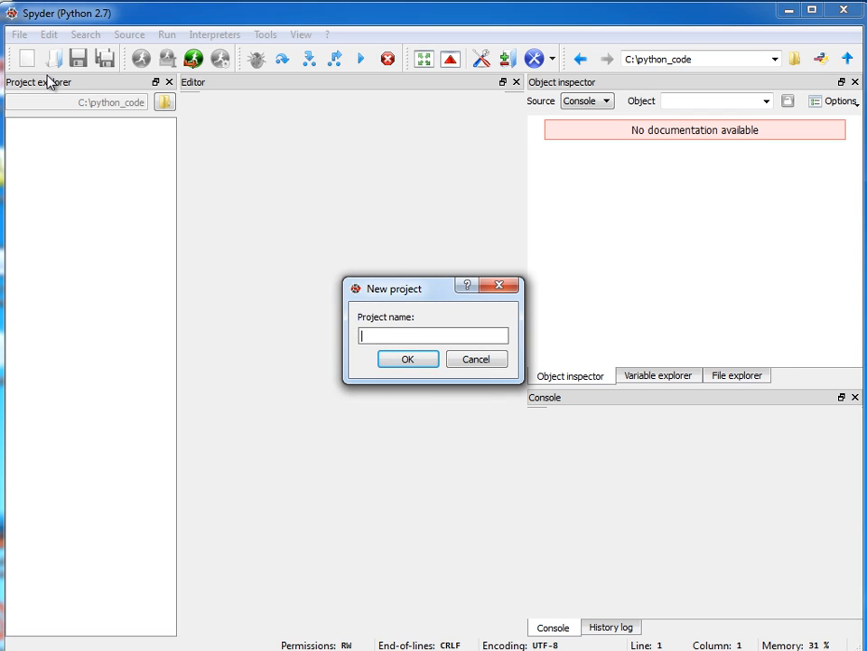
type("workingWi")
key("BackSpace")
key("BackSpace")
type("_with_data_structures")
key("Return")
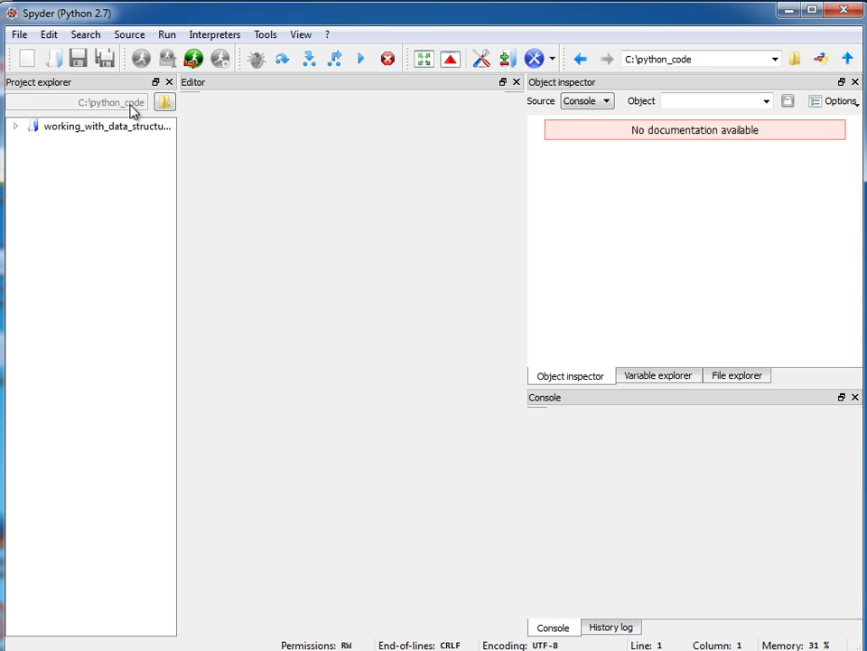
Step: Select the working_with_data_structures project and expand it in the Project explorer
left_click(76, 126)
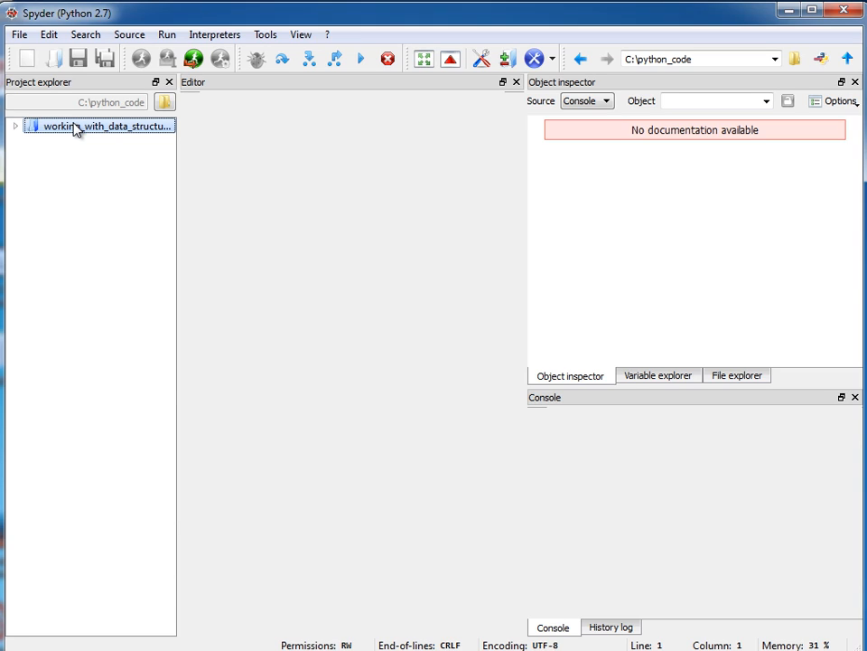
left_click(17, 128)
Step: Add a new Python module lists_and_tuples.py to the project from its context menu
right_click(51, 131)
mouse_move(145, 136)
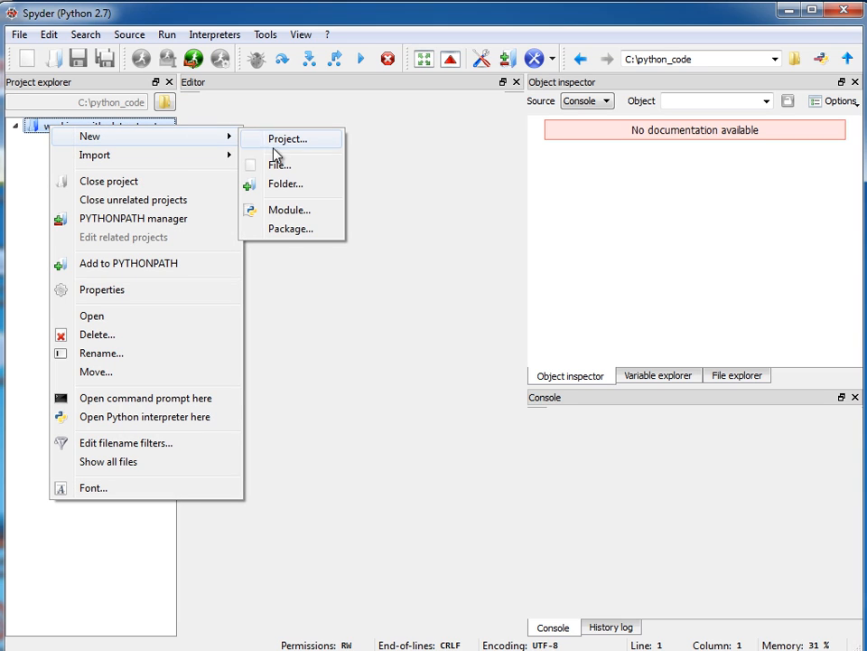
left_click(291, 211)
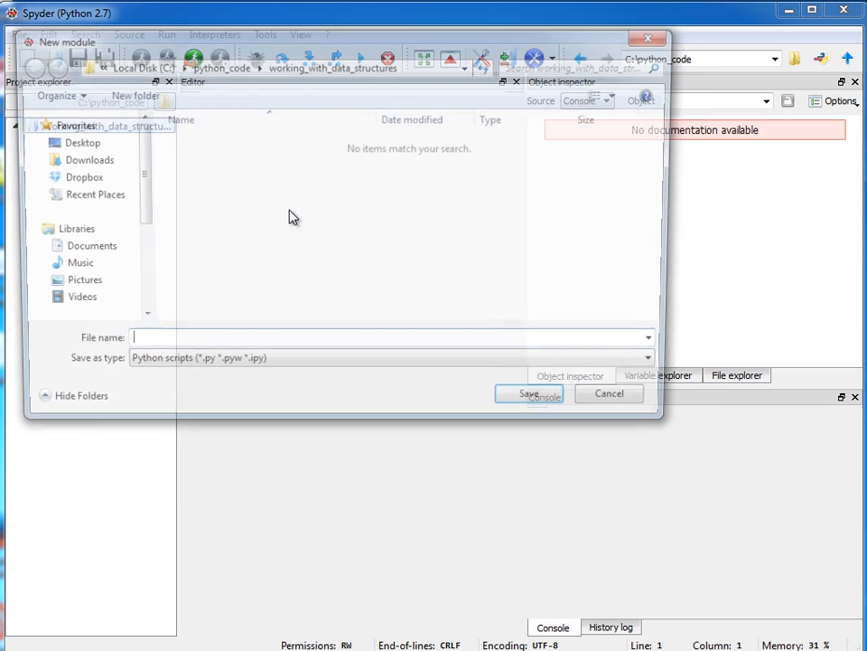
type("lists_and_")
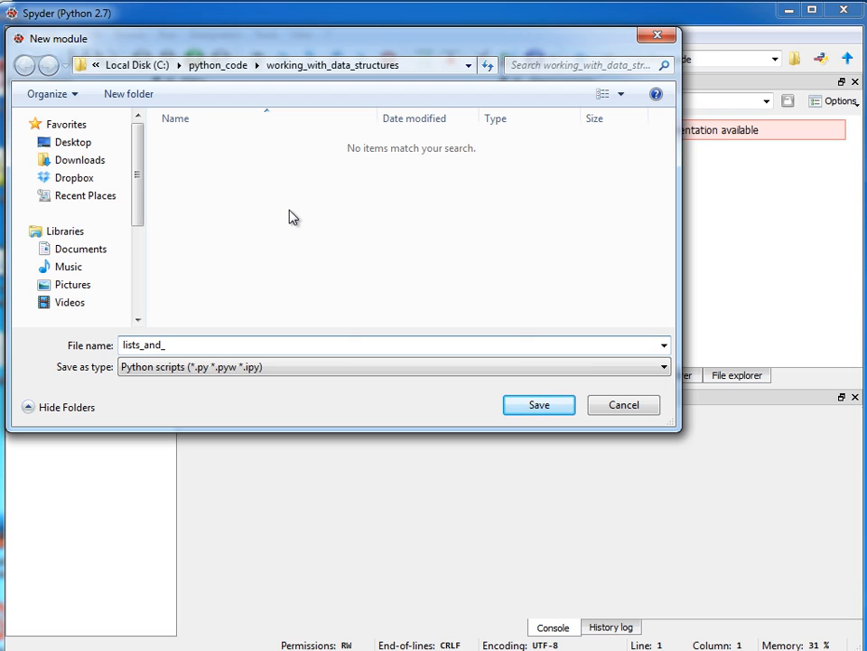
type("tuples")
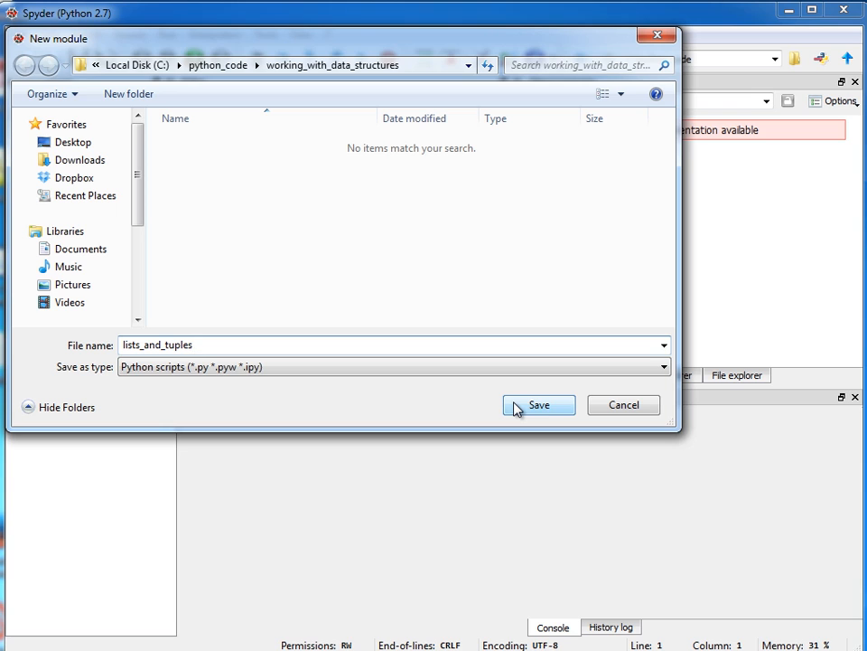
left_click(539, 405)
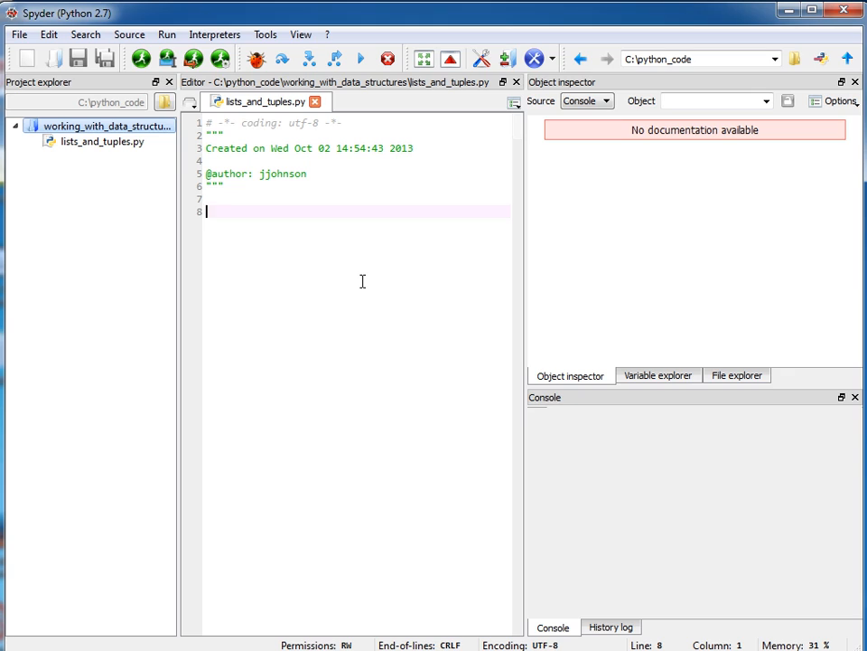
type("num")
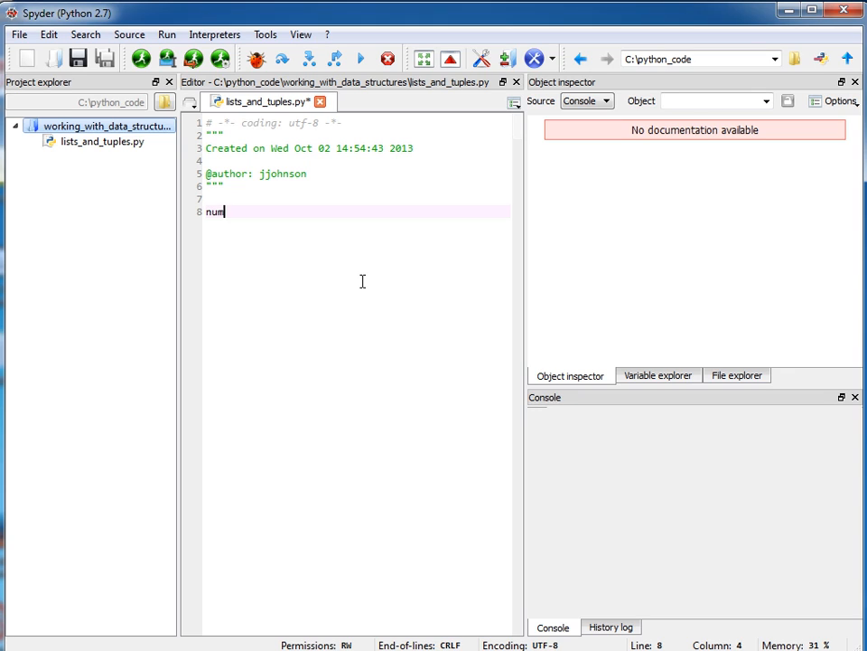
type("s = ")
type("[10.")
type(" 20, 30")
Step: Write nums = [10, 20, 30], print nums and print nums[0] on lines 8–10
key("End")
key("Return")
type("print nums")
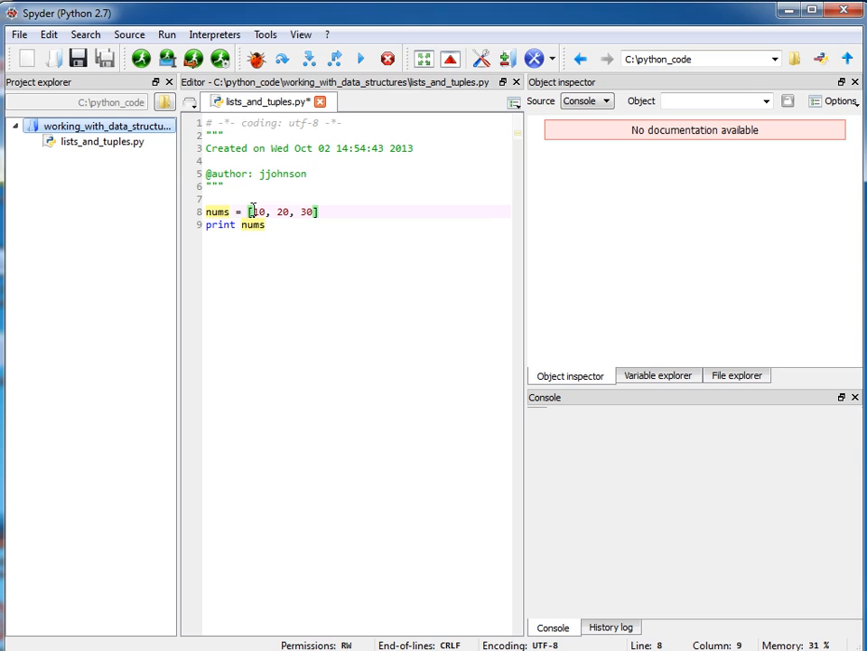
left_click_drag(252, 212, 311, 211)
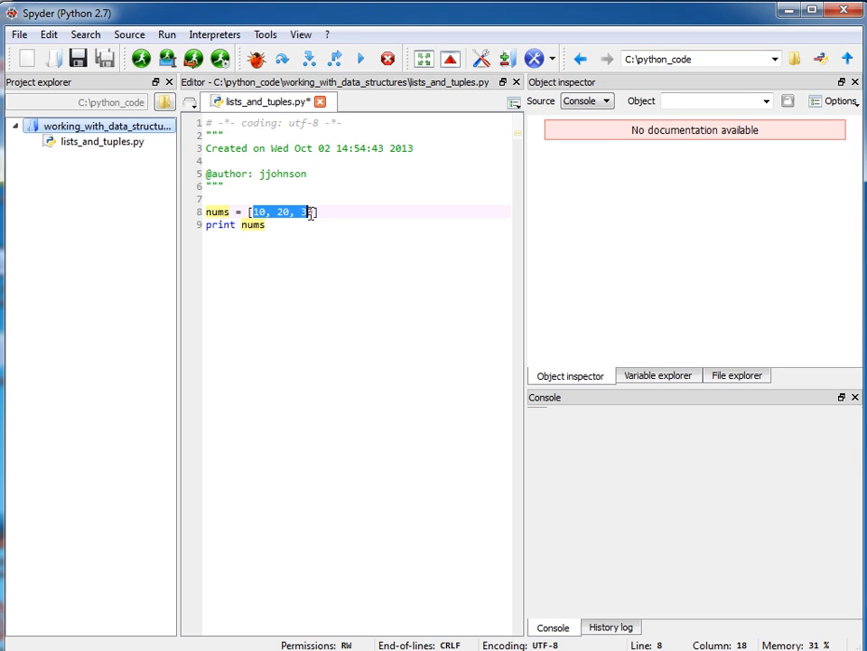
left_click(317, 211)
double_click(256, 212)
left_click(280, 225)
key("Return")
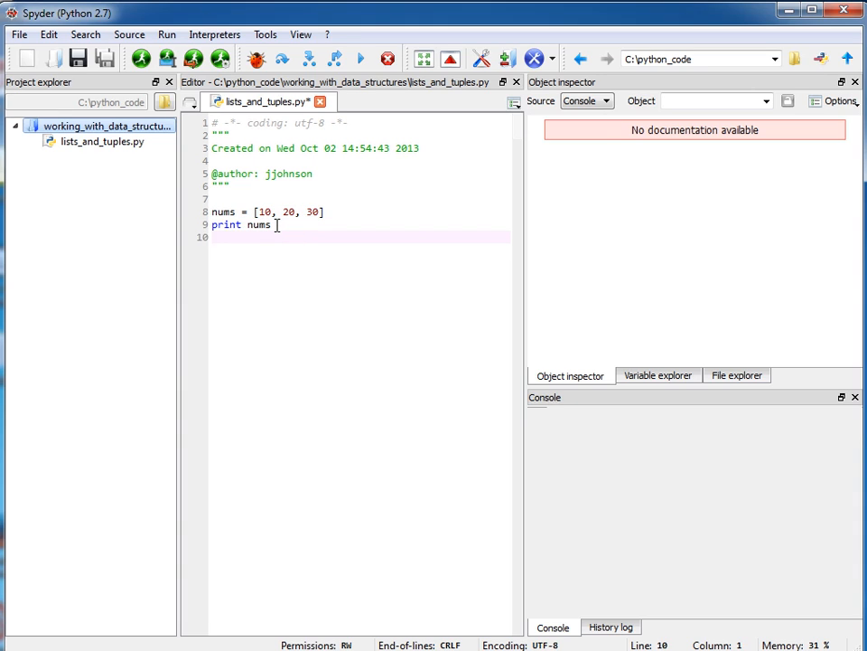
type("print nums[0]")
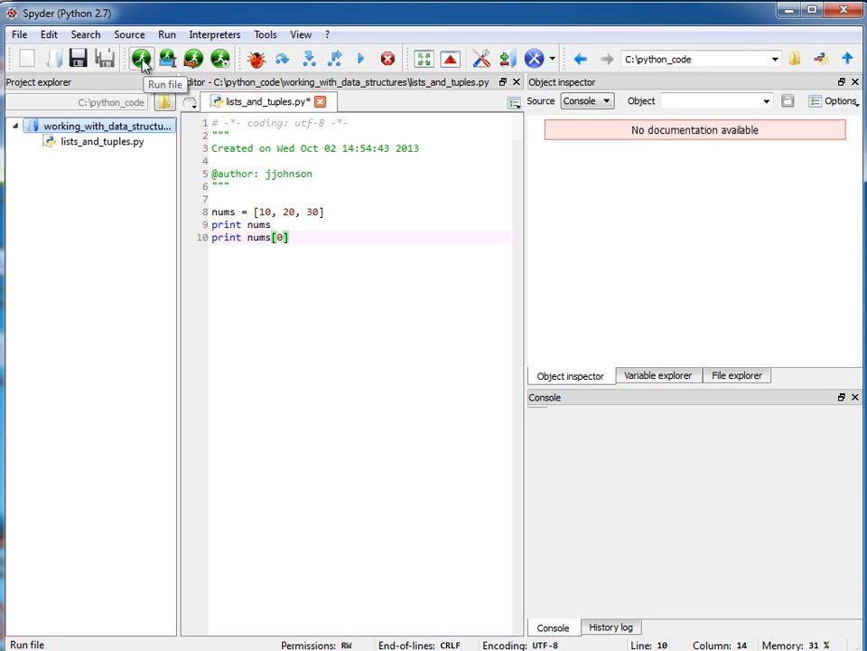
Step: Dismiss the no-shell warning and open a Python interpreter console from Interpreters
left_click(143, 60)
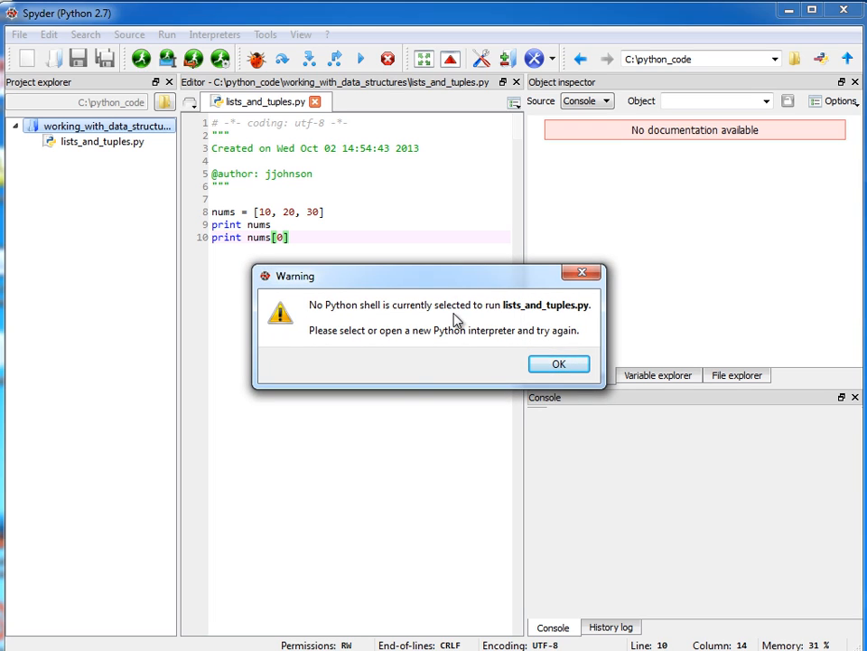
left_click(554, 366)
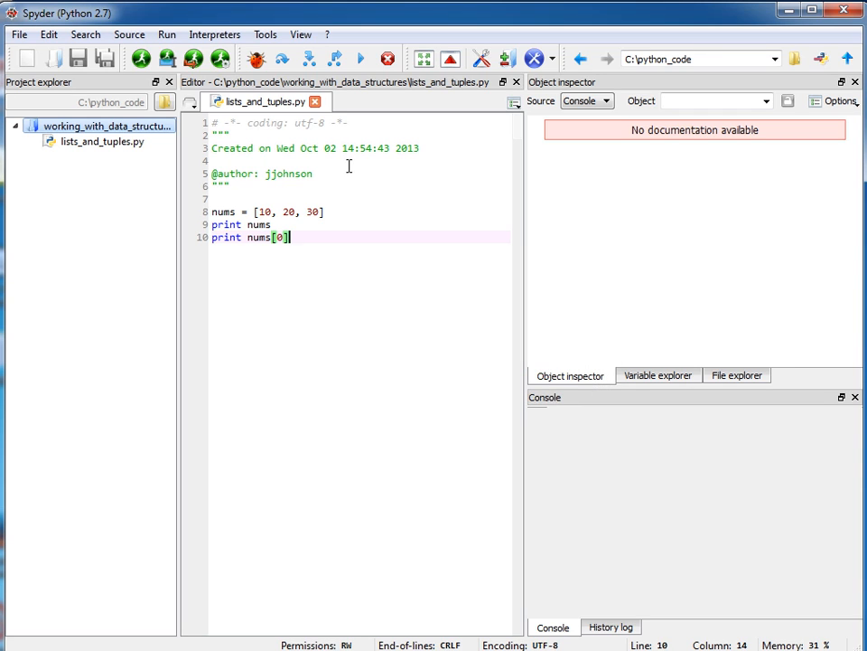
left_click(214, 34)
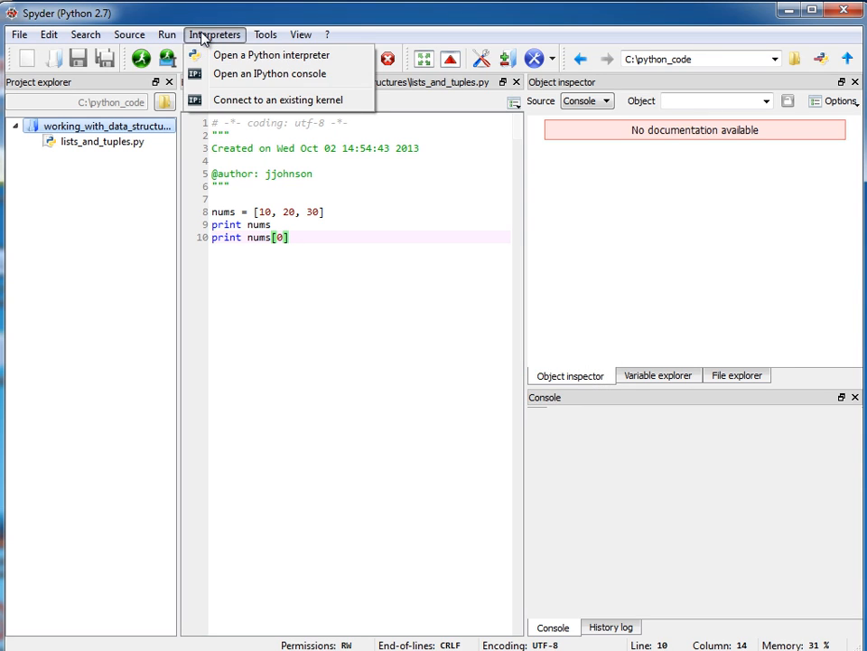
left_click(235, 55)
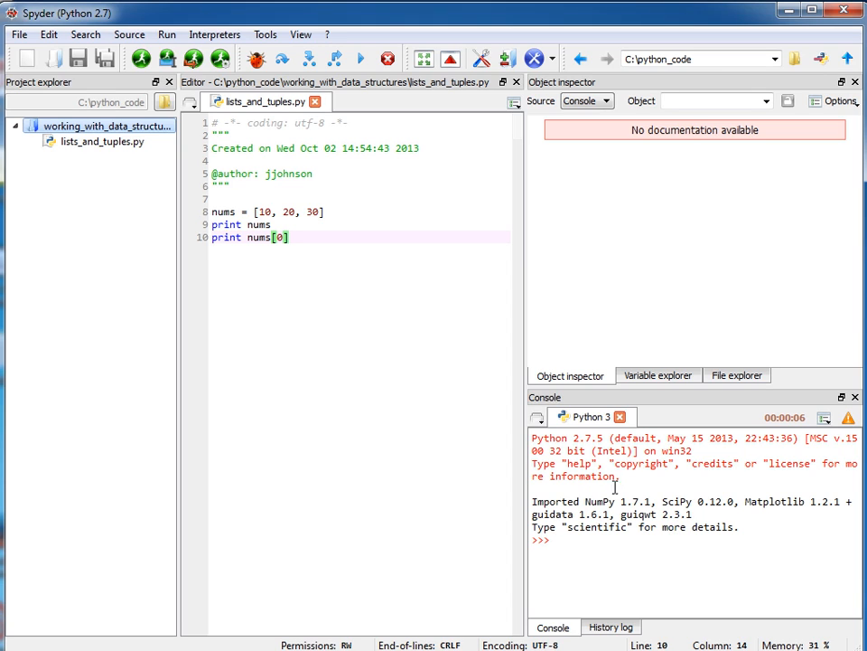
Step: Run lists_and_tuples.py so the console prints [10, 20, 30] and 10
left_click(141, 59)
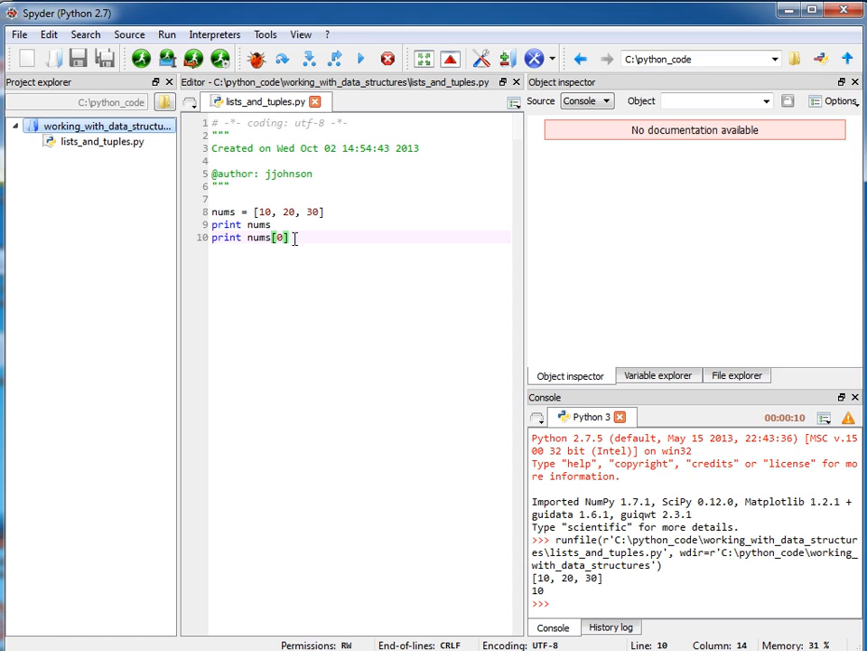
mouse_move(542, 579)
left_mouse_down()
mouse_move(590, 579)
mouse_move(531, 591)
left_mouse_up()
Step: Add a for x in nums loop printing x and run it, listing 10, 20, 30
left_click(326, 236)
key("Return")
key("Return")
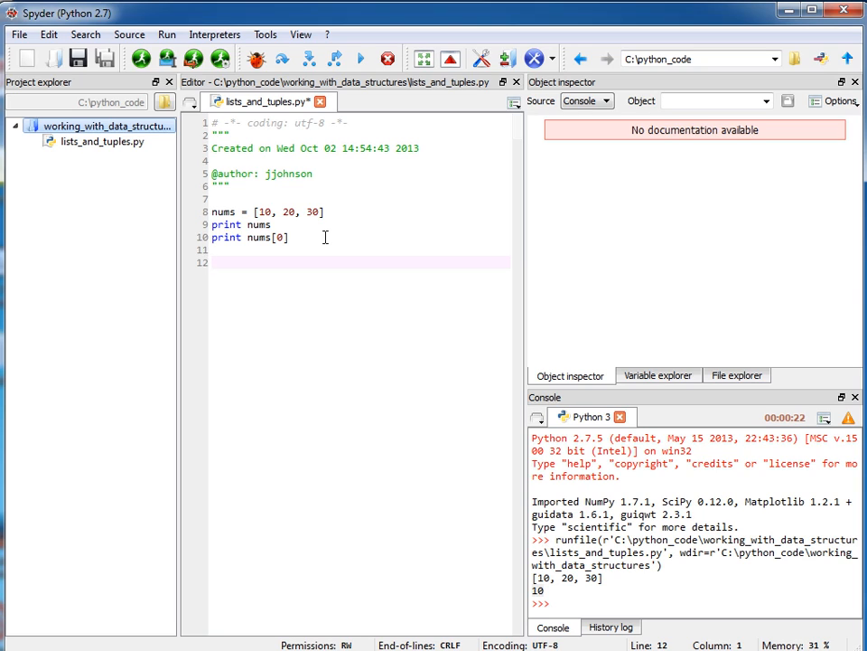
type("for ")
type("x in nums")
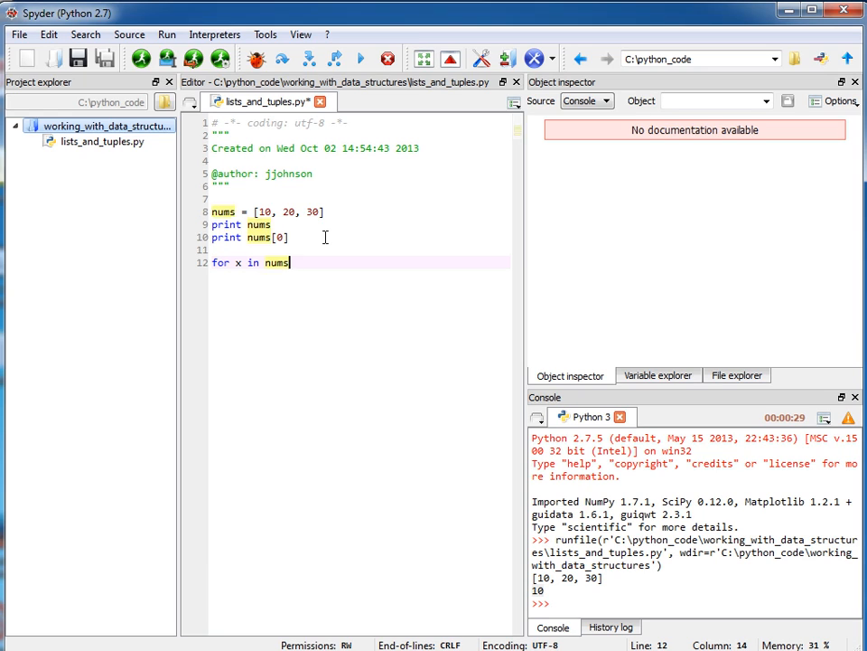
type(":")
key("Return")
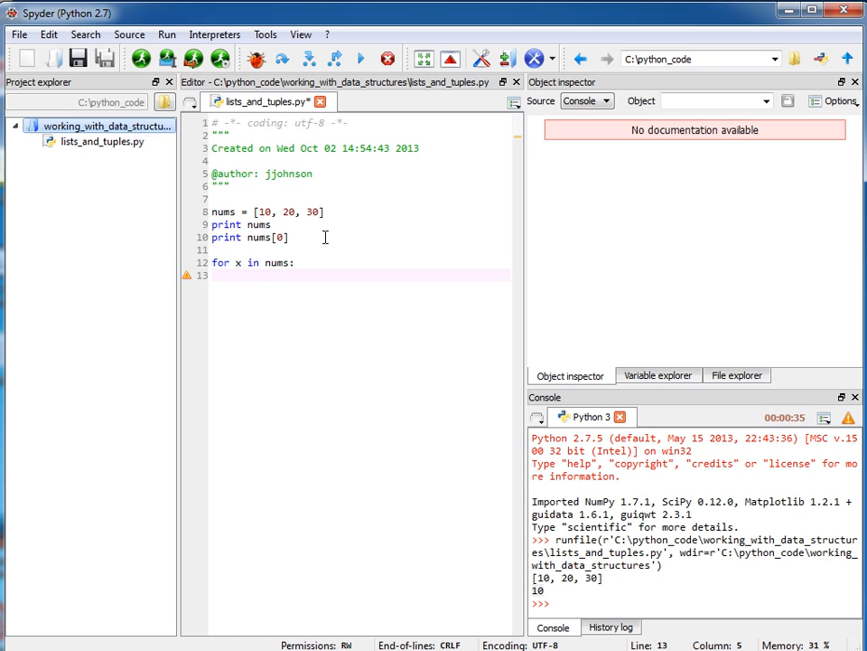
type("print x")
left_click_drag(212, 262, 326, 275)
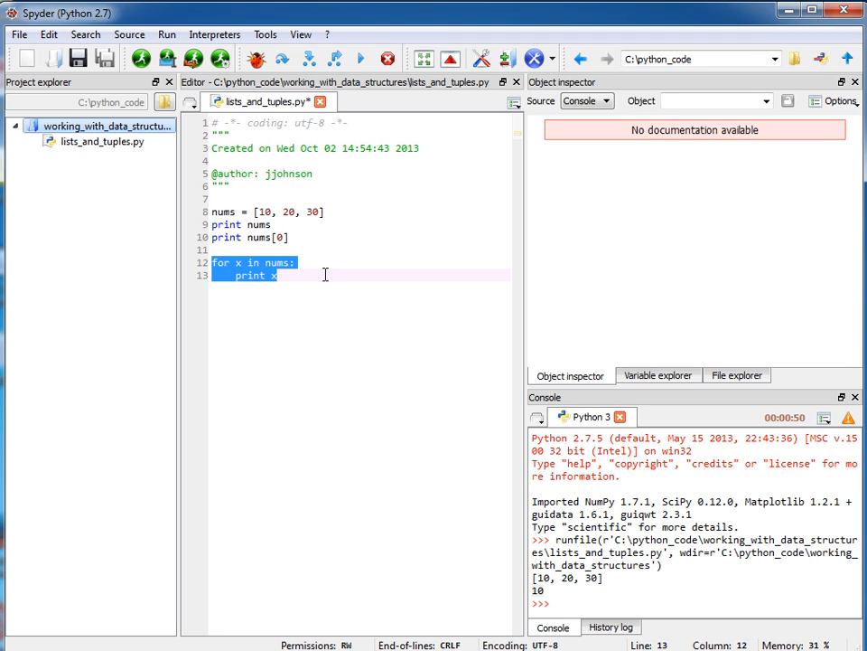
left_click(325, 274)
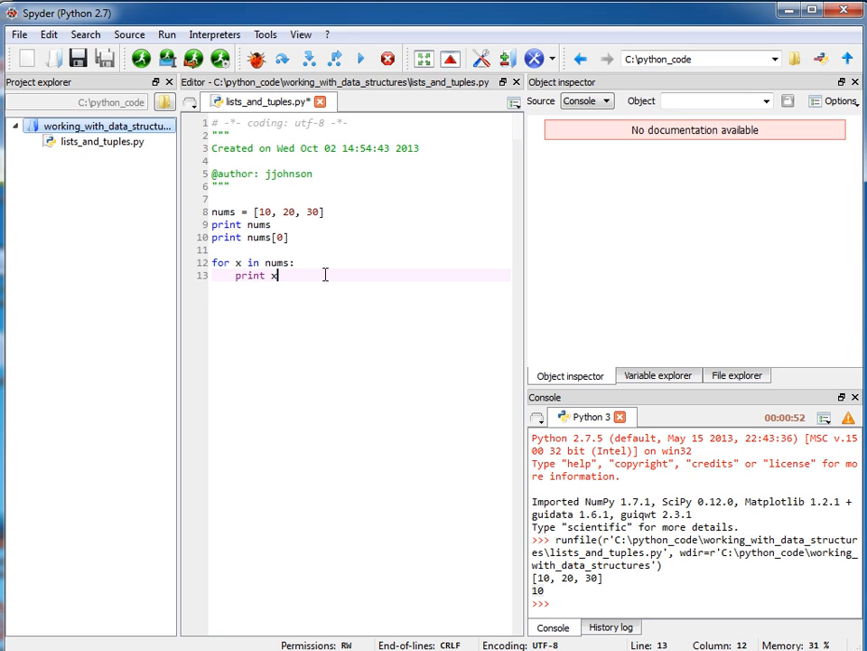
left_click(143, 59)
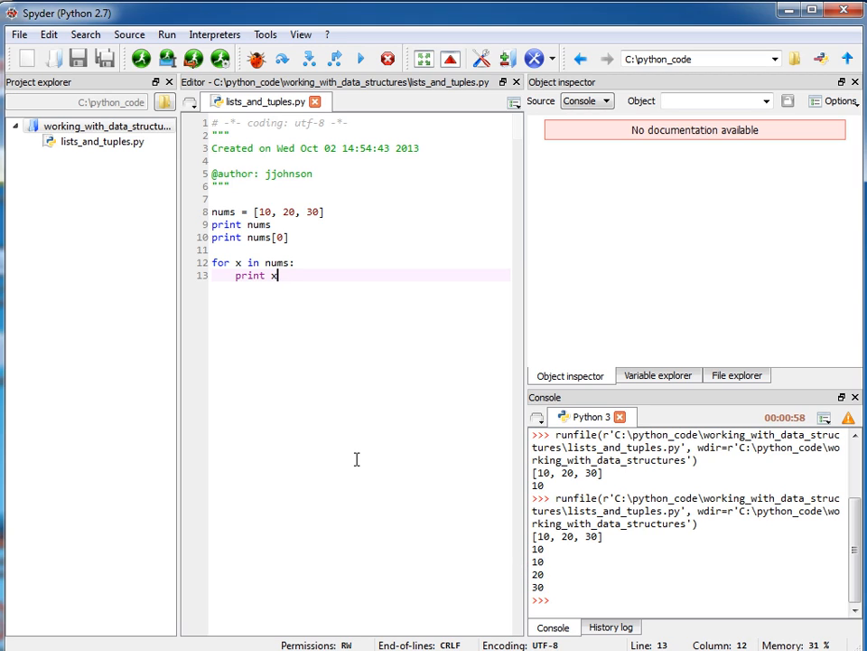
Step: Insert nums.append('test') on a new line above the for loop using autocomplete
key("Return")
key("Return")
key("BackSpace")
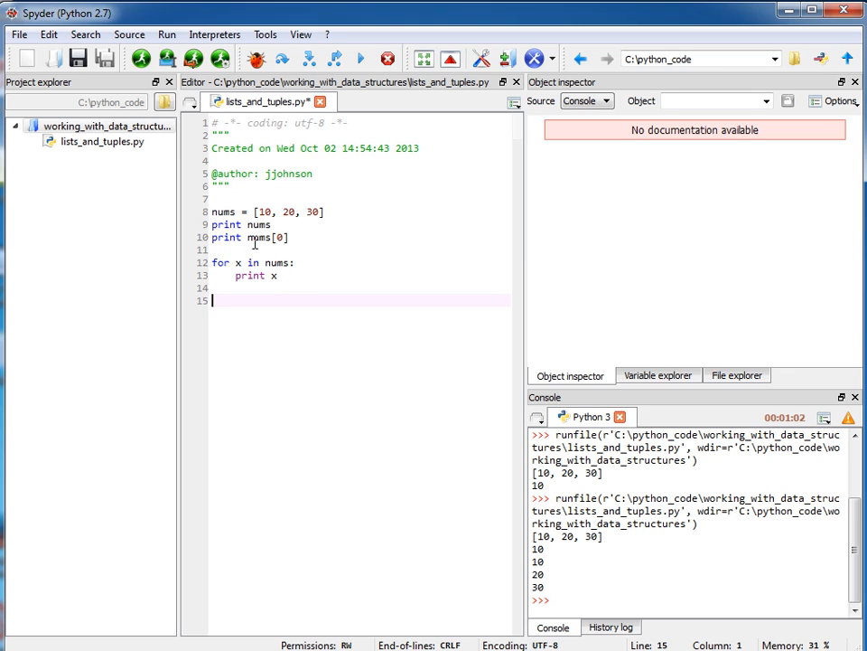
left_click(252, 250)
key("Return")
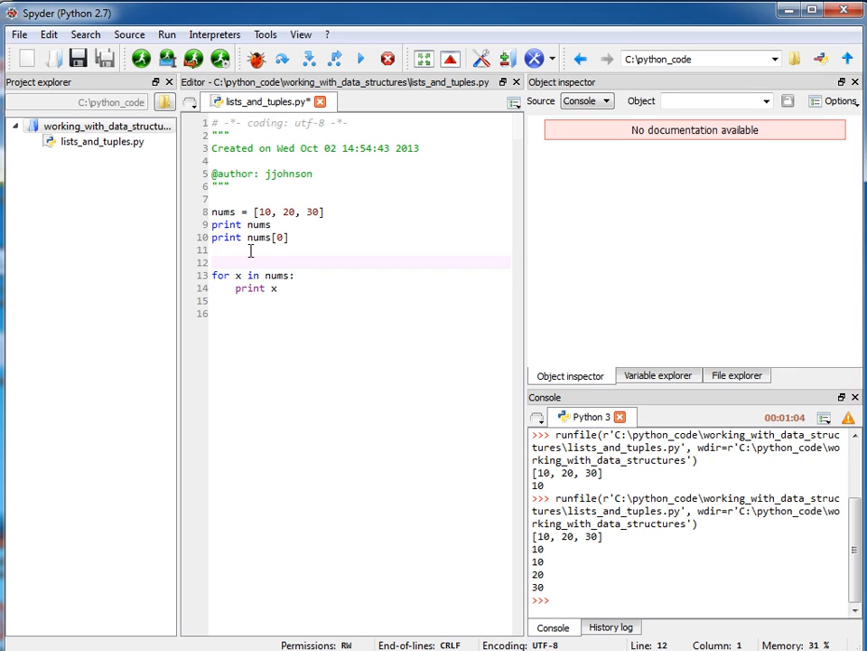
type("nums")
type(".")
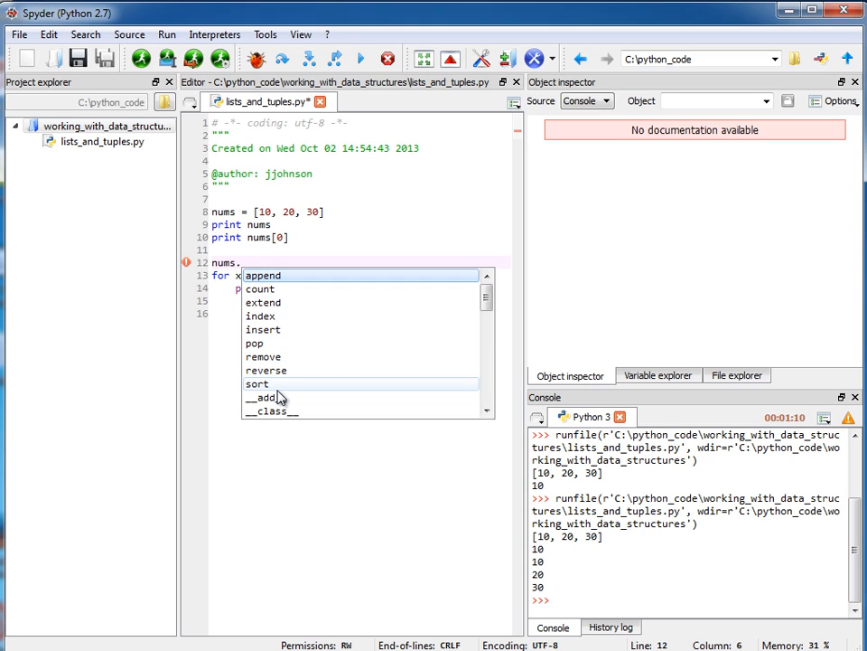
double_click(264, 275)
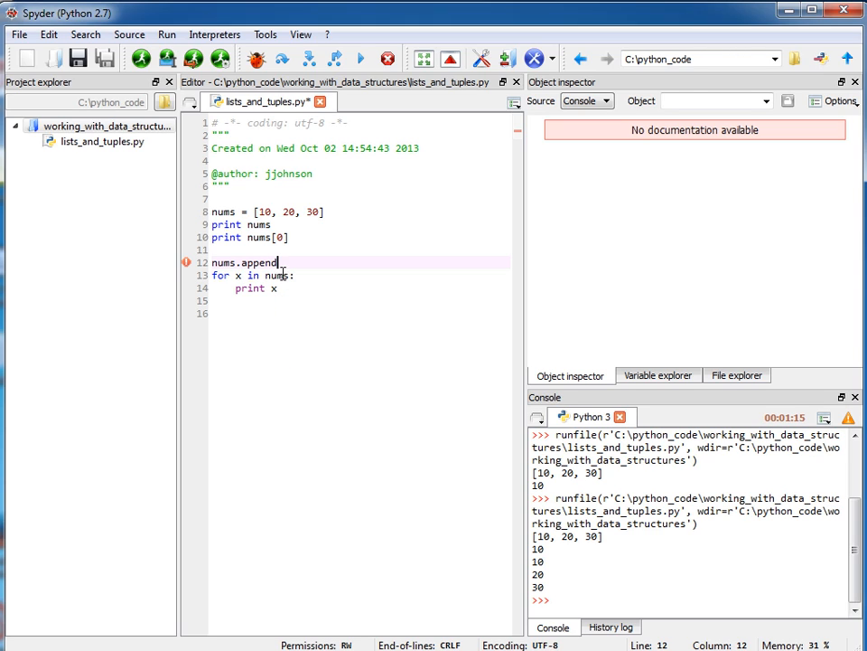
type("(")
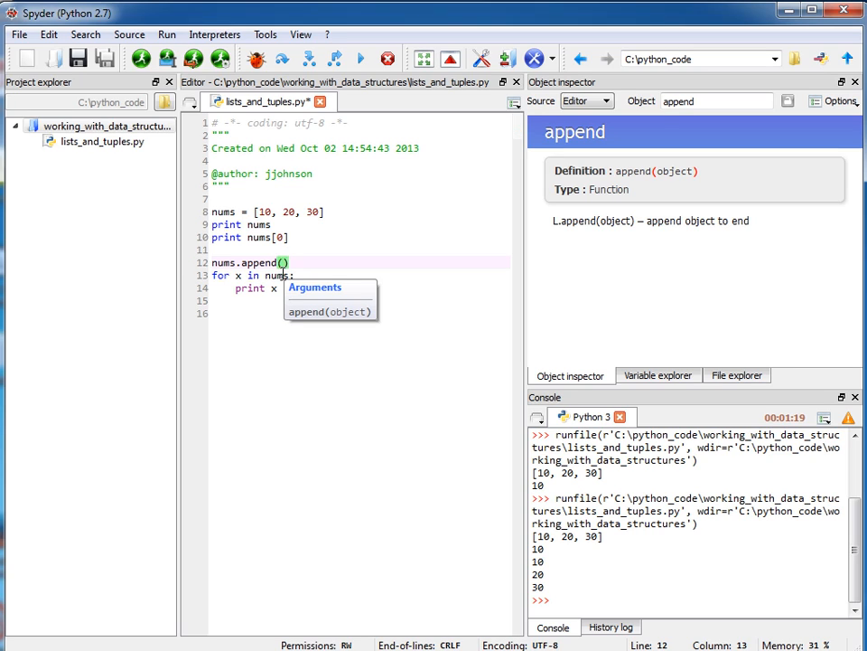
type("'test'")
key("End")
key("Return")
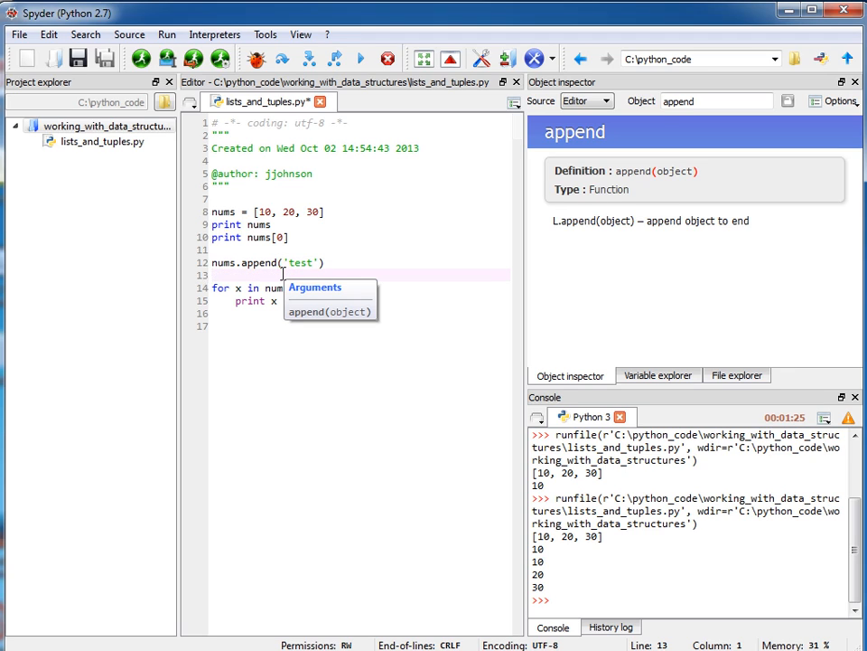
type("nu")
left_click_drag(285, 263, 321, 263)
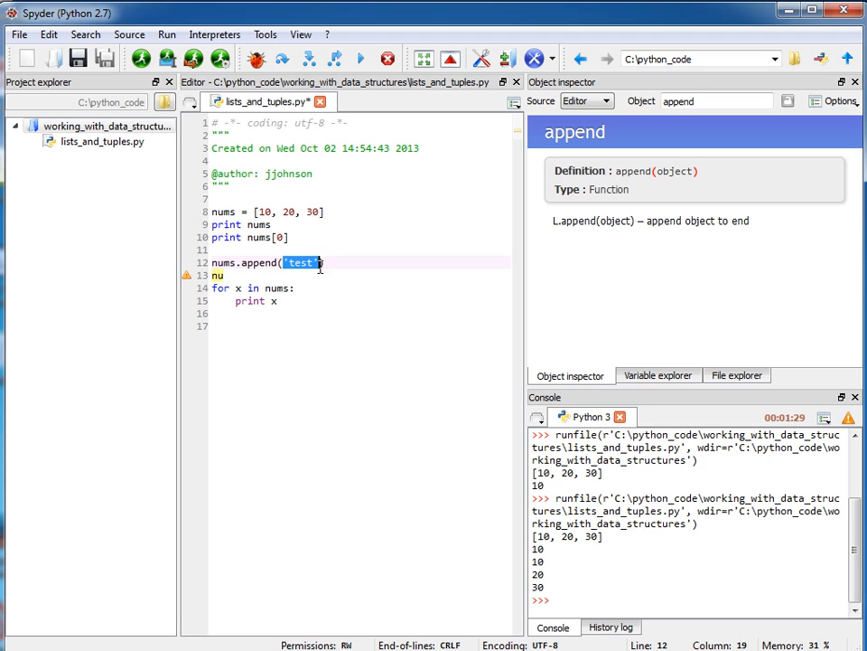
Step: Add word = nums.pop() after the append and rerun, still printing 10, 20, 30
left_click(271, 276)
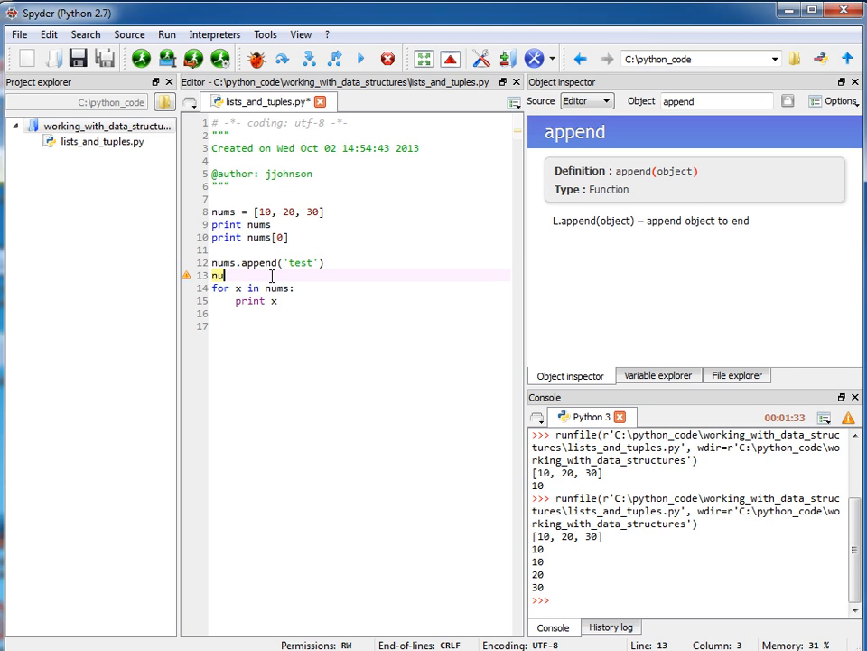
type("ms.")
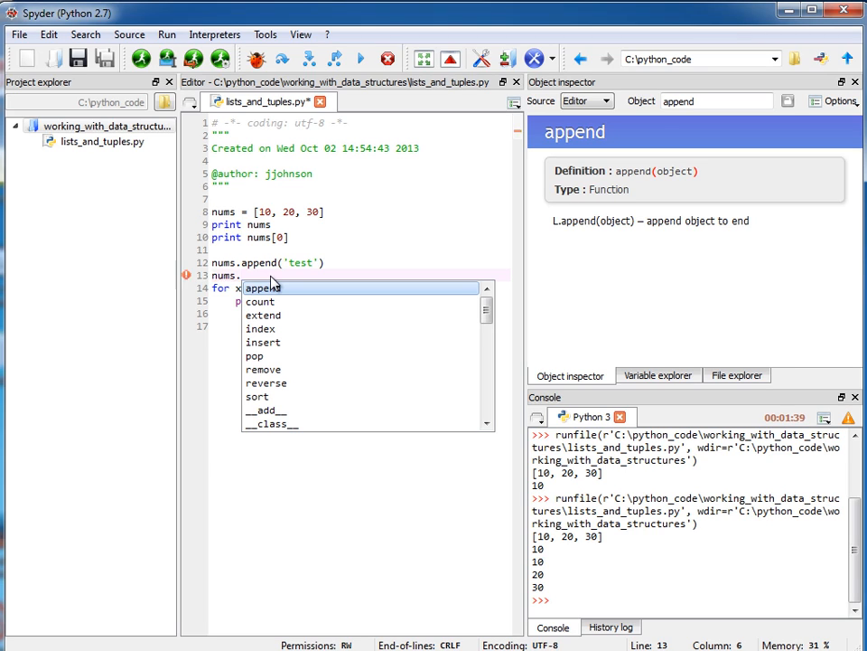
type("pop(")
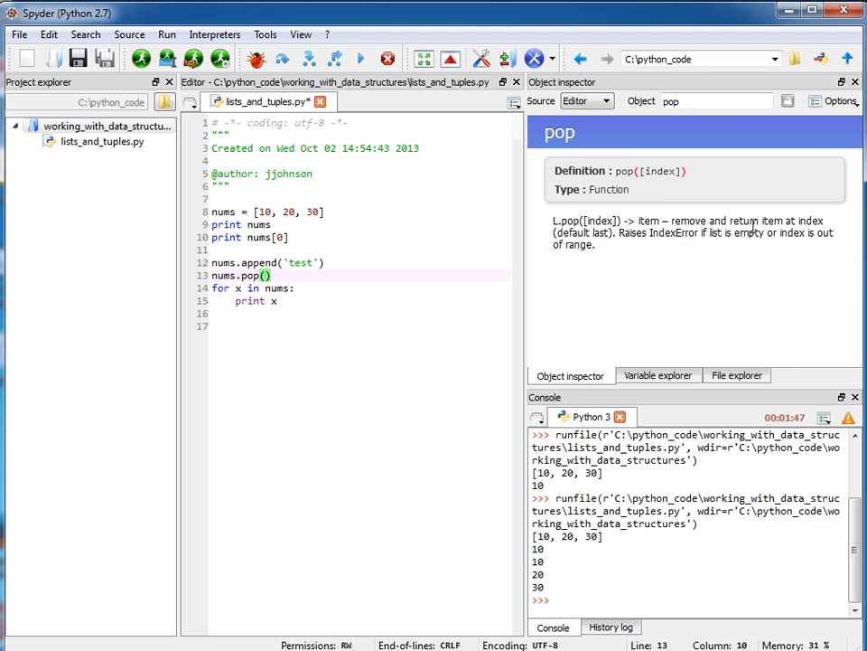
left_click_drag(592, 233, 553, 233)
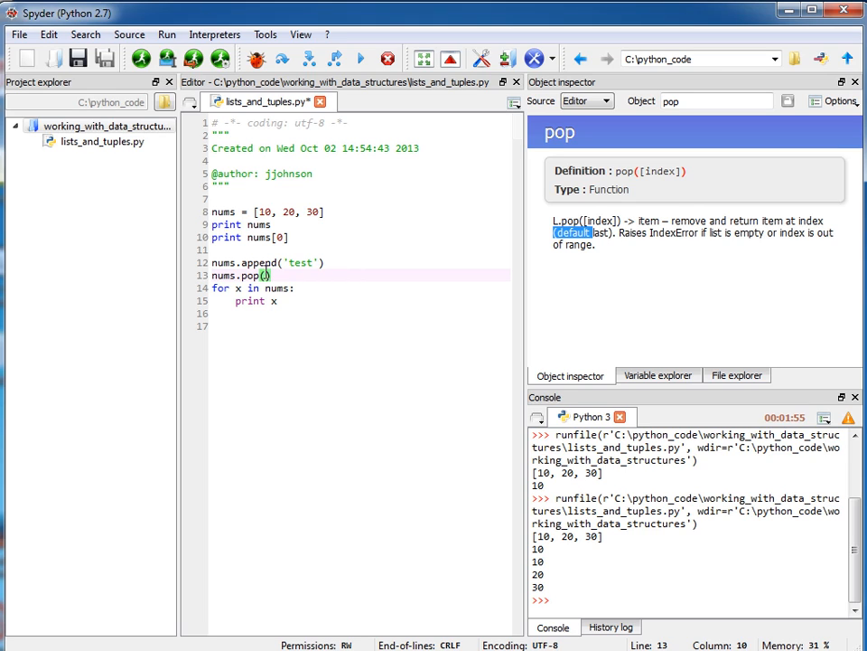
left_click(289, 262)
left_click_drag(289, 262, 308, 262)
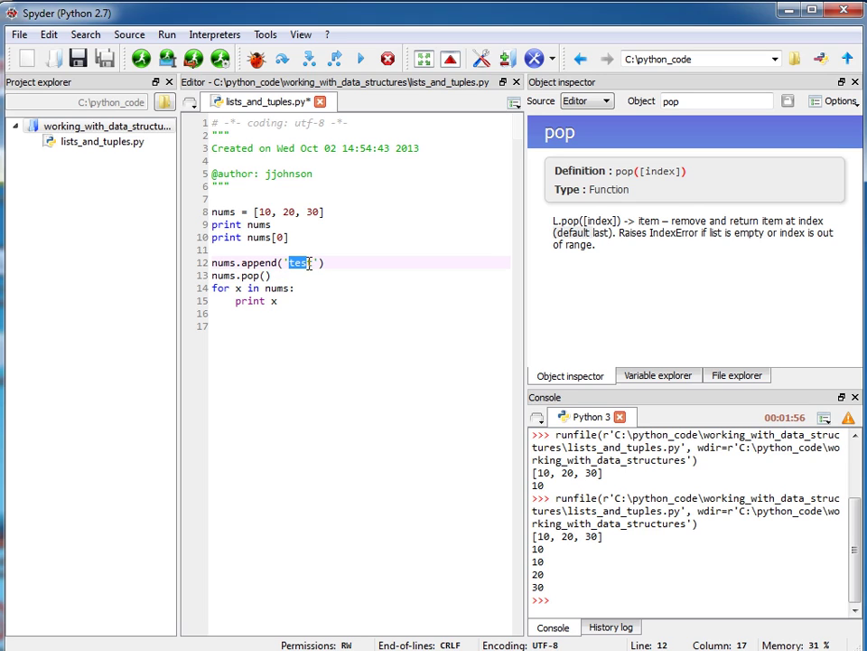
left_click(211, 275)
type("wor")
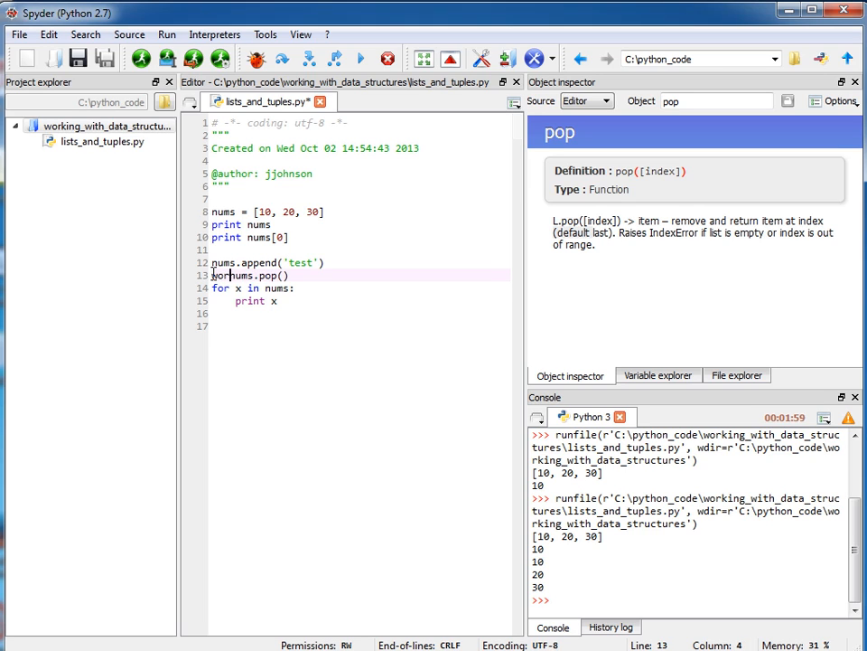
type("d =")
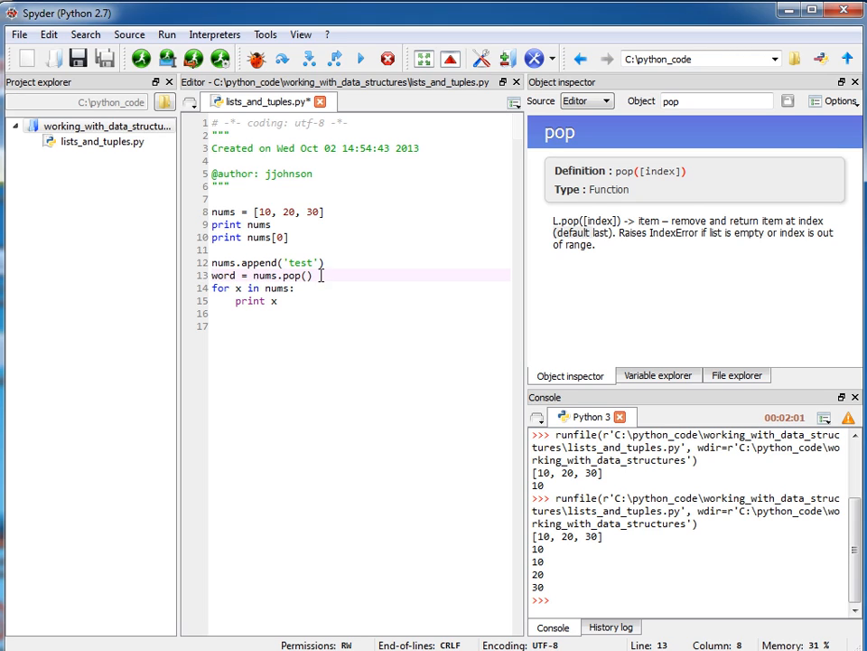
left_click(272, 313)
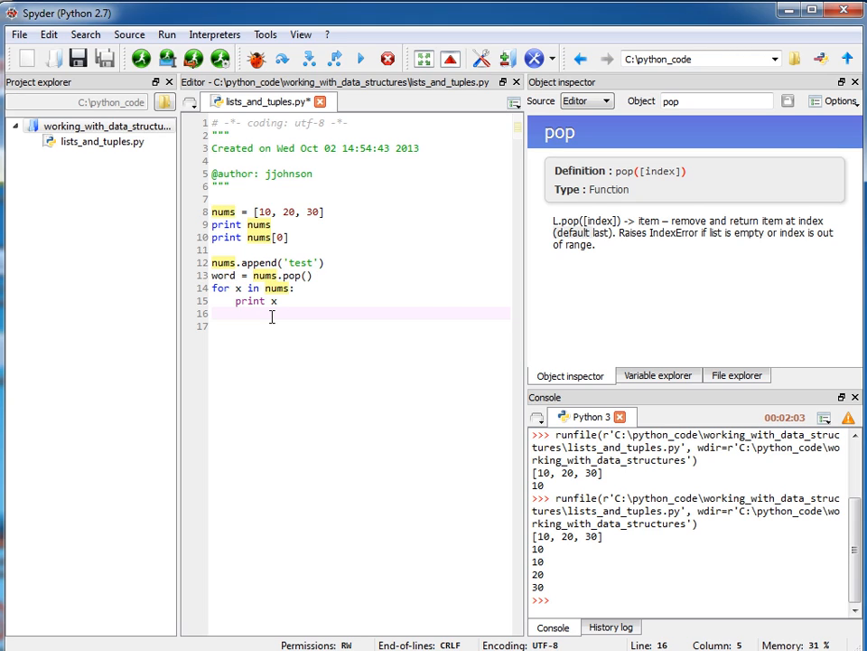
left_click(142, 61)
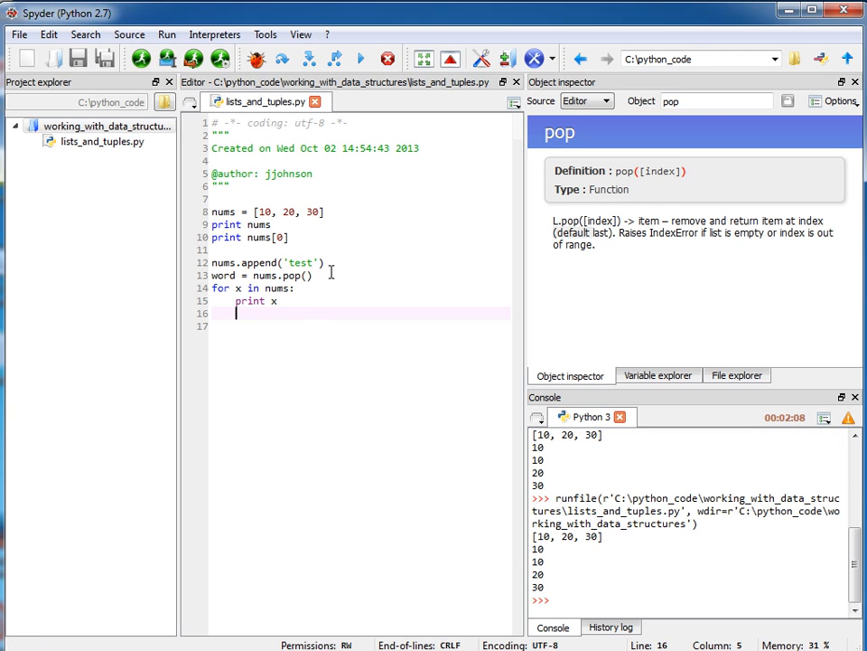
left_click(332, 262)
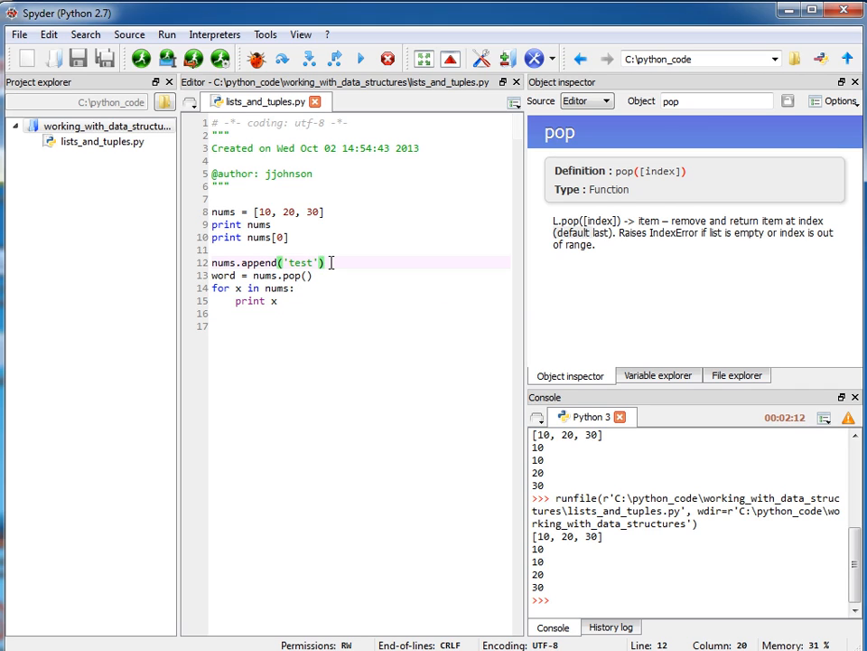
Step: Add nums.insert(1,15) after the append and rerun so the loop prints 10, 15, 20, 30
key("Return")
key("Return")
type("nums.")
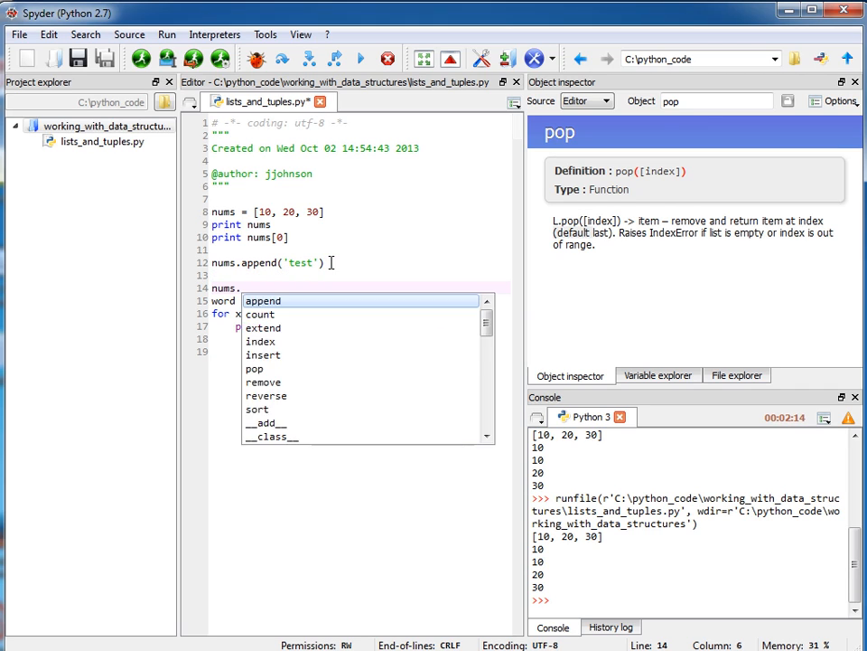
type("ins")
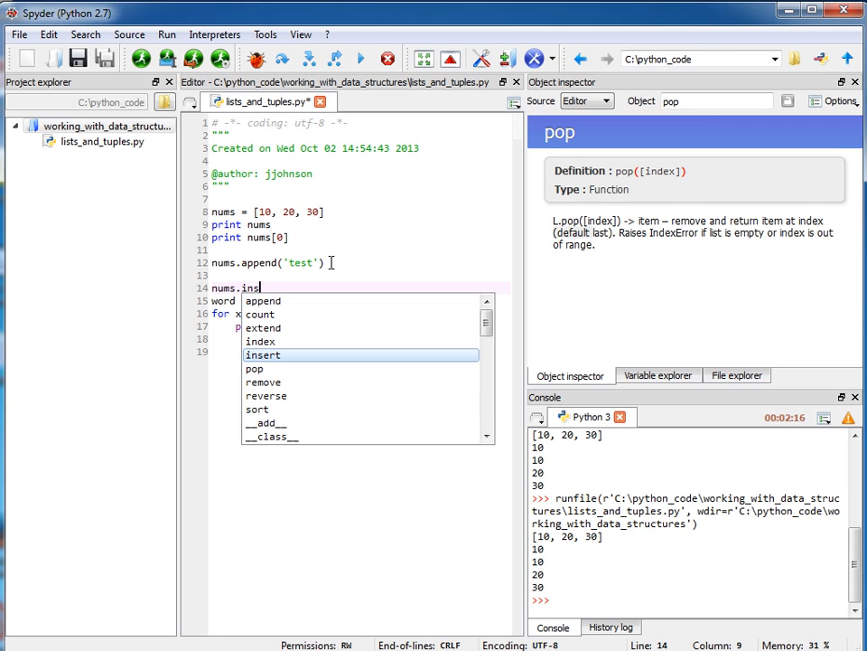
type("ert(")
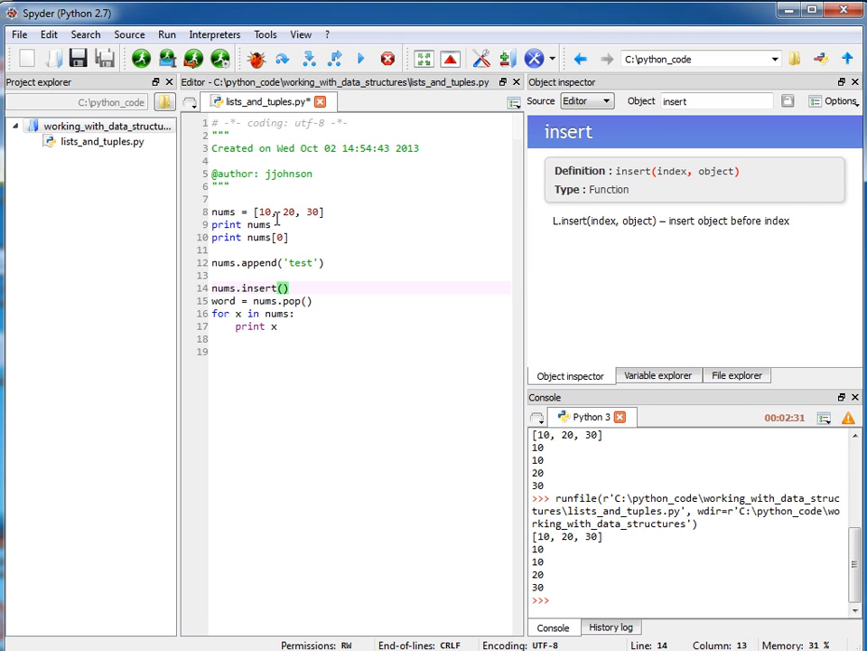
type("1,15")
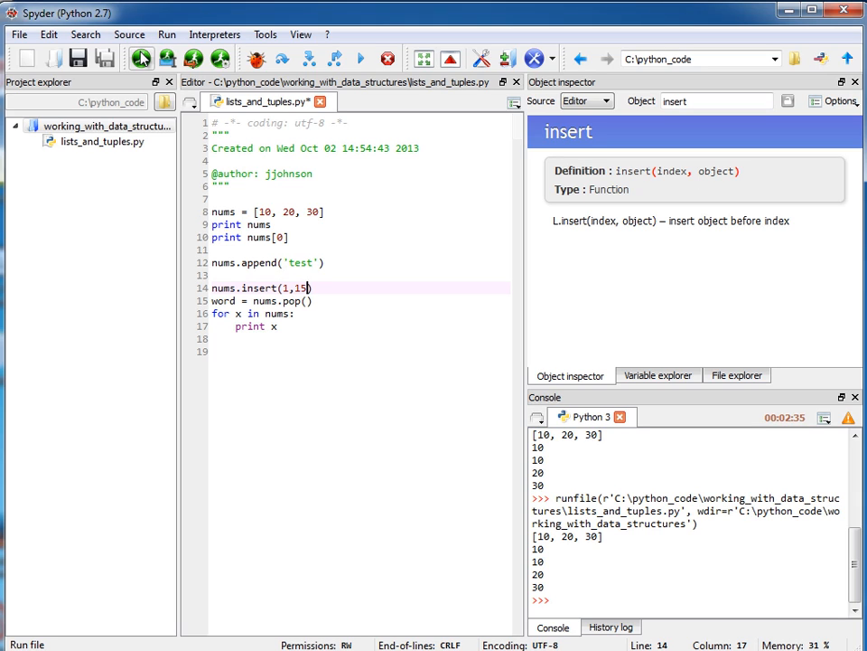
left_click(143, 60)
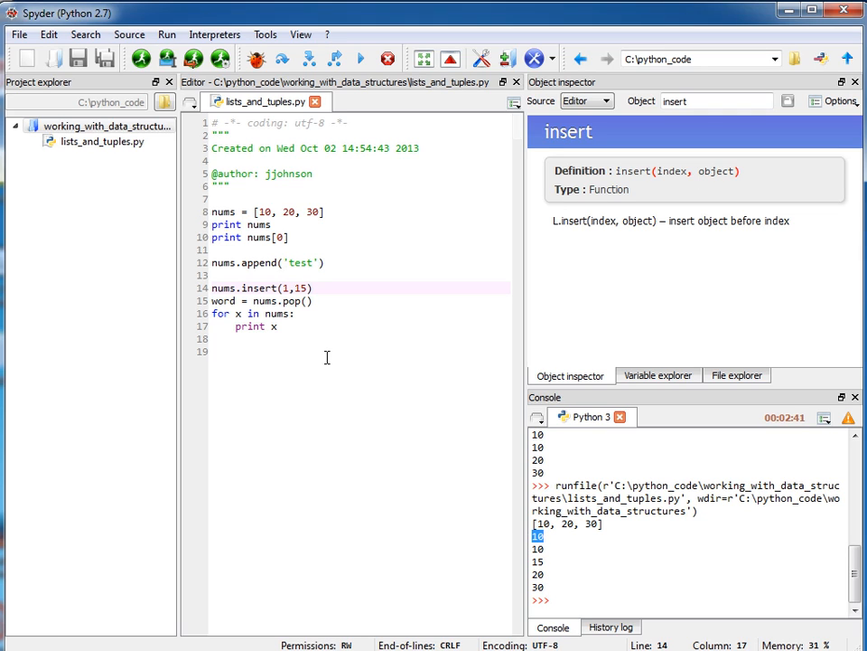
left_click(294, 237)
left_click_drag(295, 237, 213, 239)
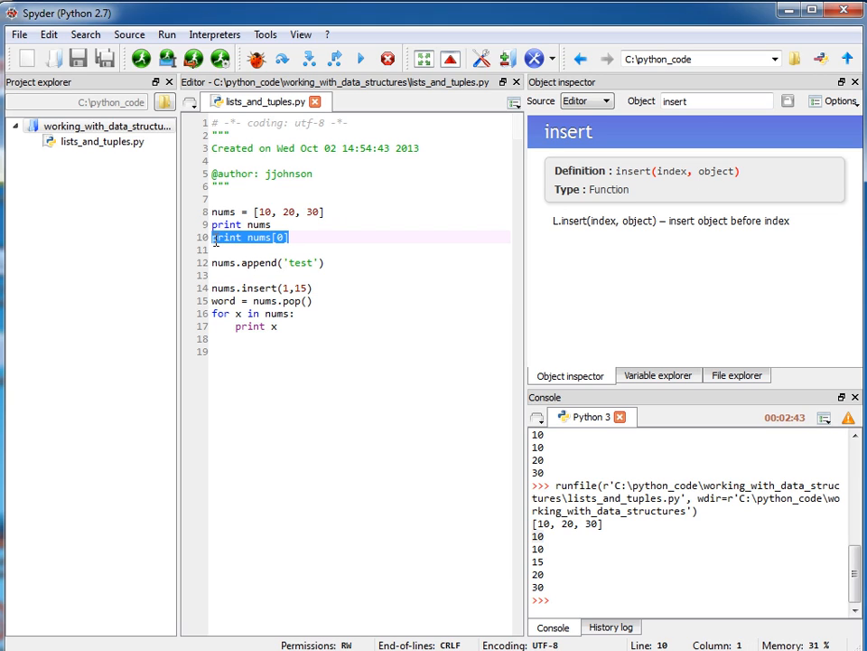
left_click(234, 356)
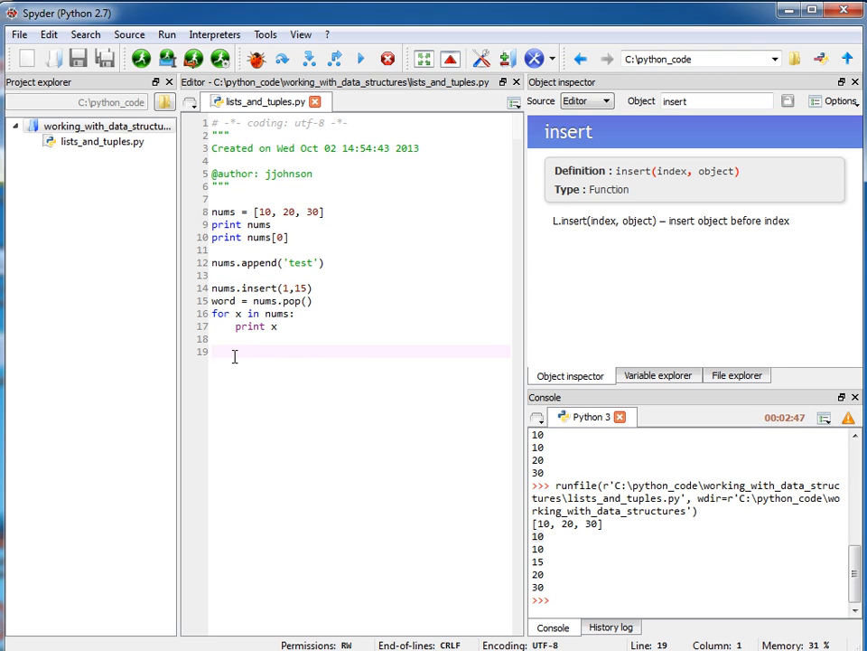
Step: Add nums.append(30) after the pop line and rerun to show the extra 30
left_click(256, 275)
left_click(314, 288)
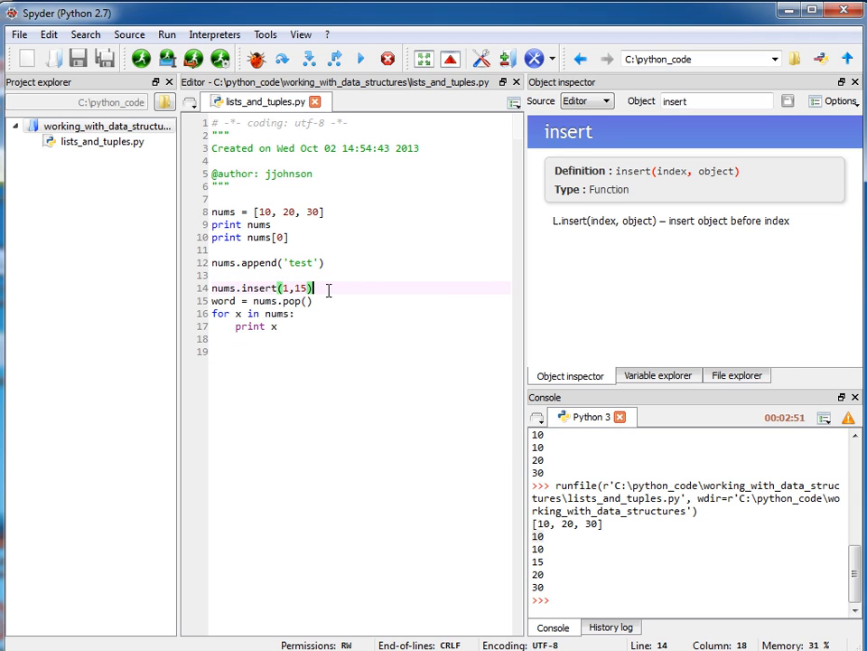
left_click(335, 301)
key("Return")
type("nums.append(")
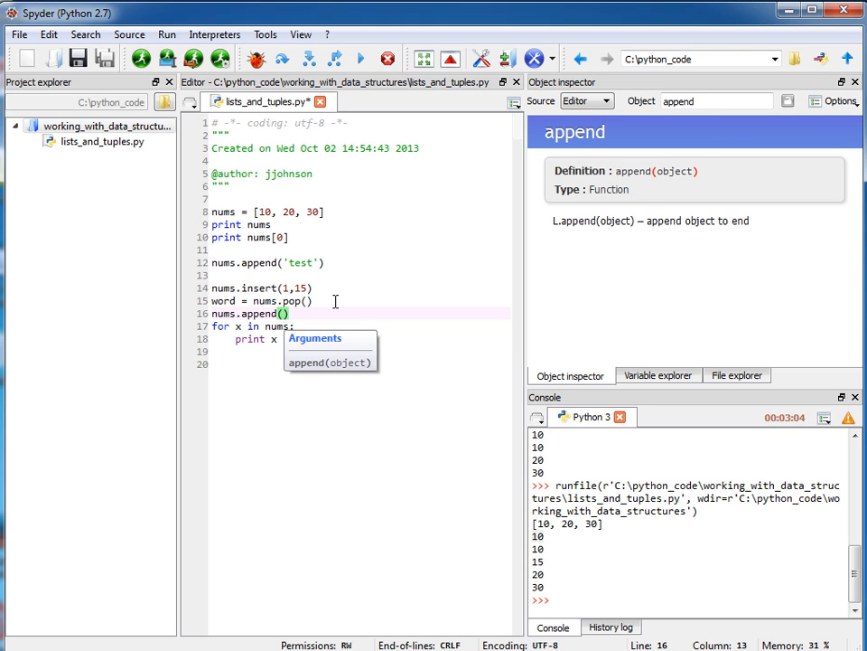
type("30")
left_click(141, 59)
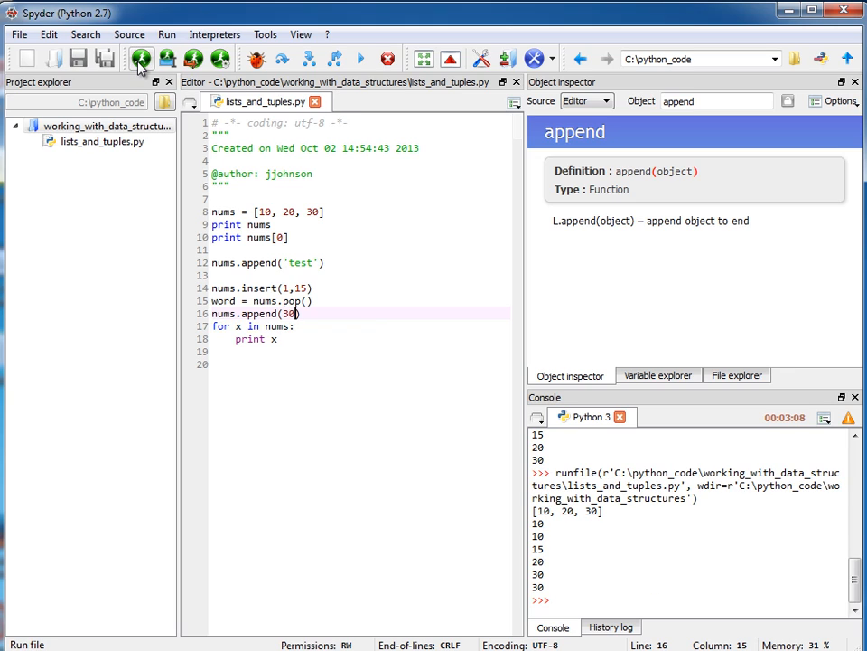
Step: Add print nums.count(30) on line 20 and run it, printing a count of 2
left_click(224, 365)
type("print nu")
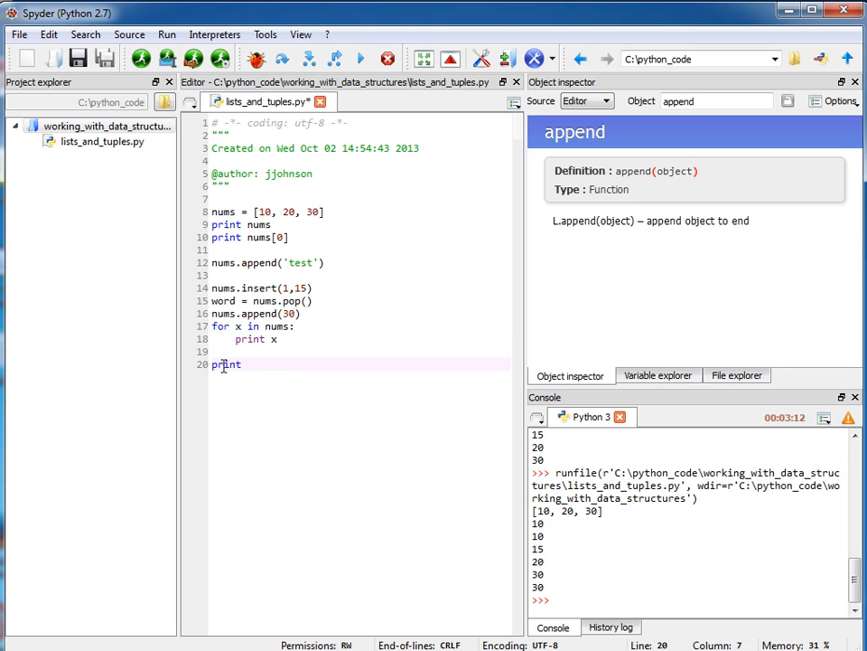
type("ms.count(")
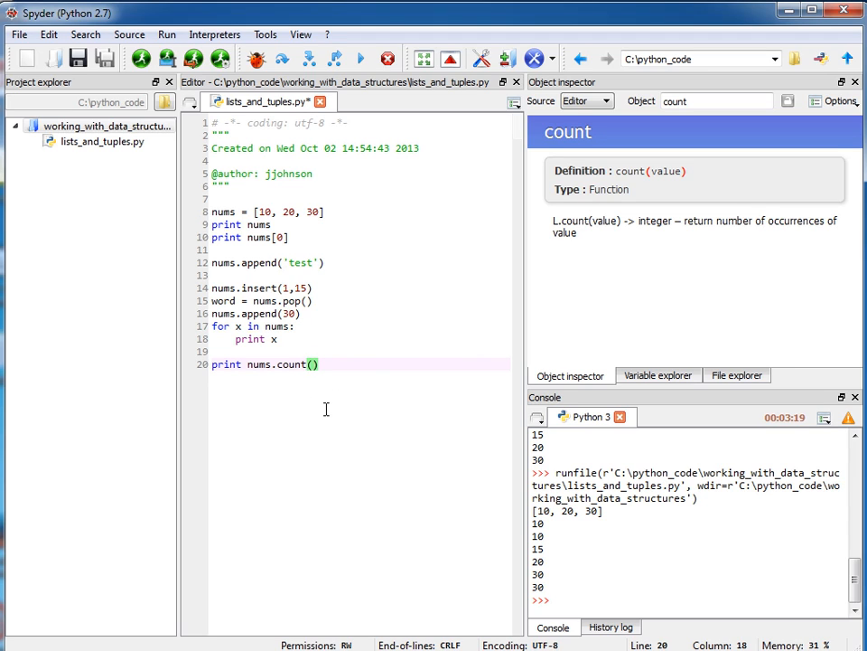
type("30")
left_click(142, 59)
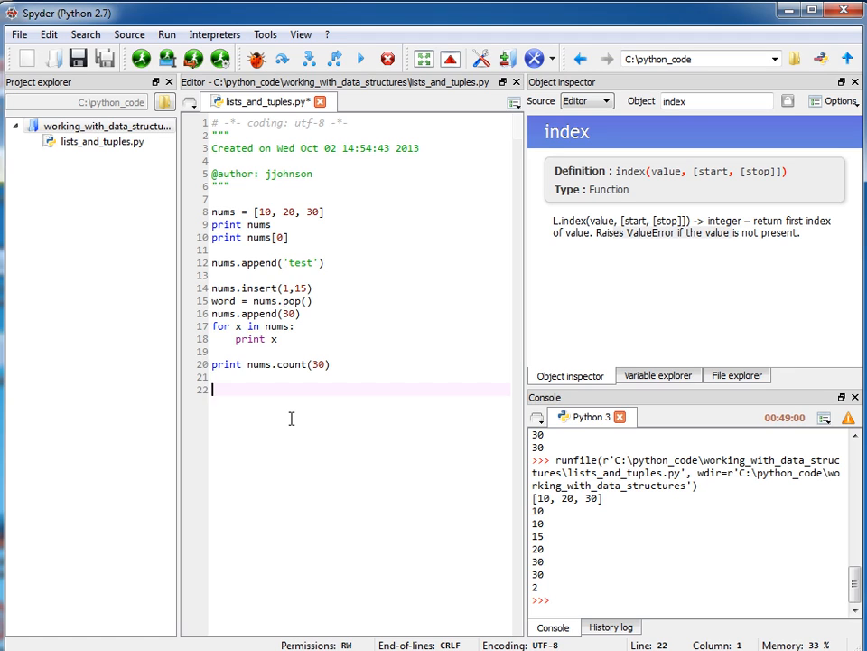
type("num")
Step: Reassign nums = (50,60,70), print type(nums), and run to show <type 'tuple'>
key("BackSpace")
type("(")
type("50,60,70")
key("Right")
key("Return")
type("print type(n")
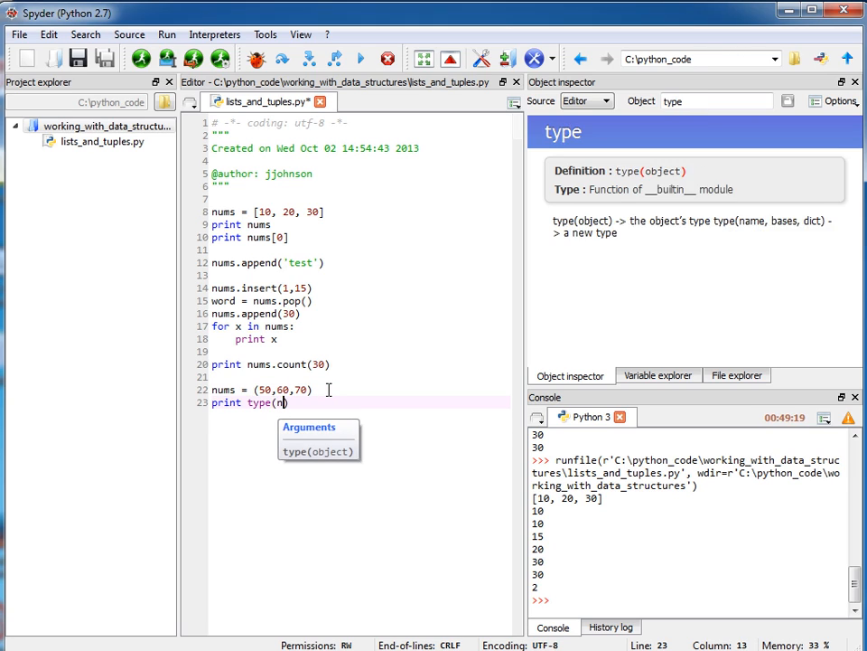
type("ums")
key("Right")
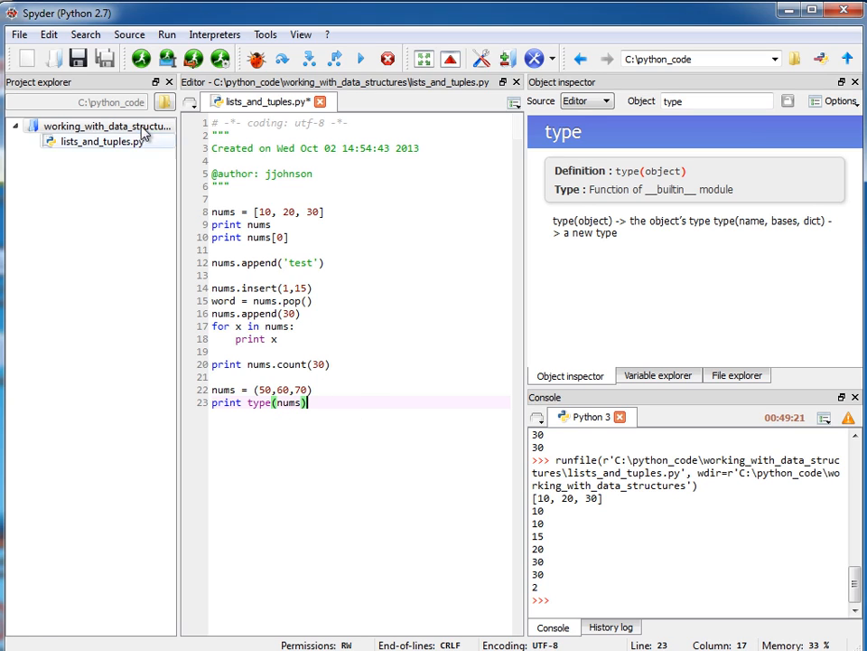
left_click(141, 59)
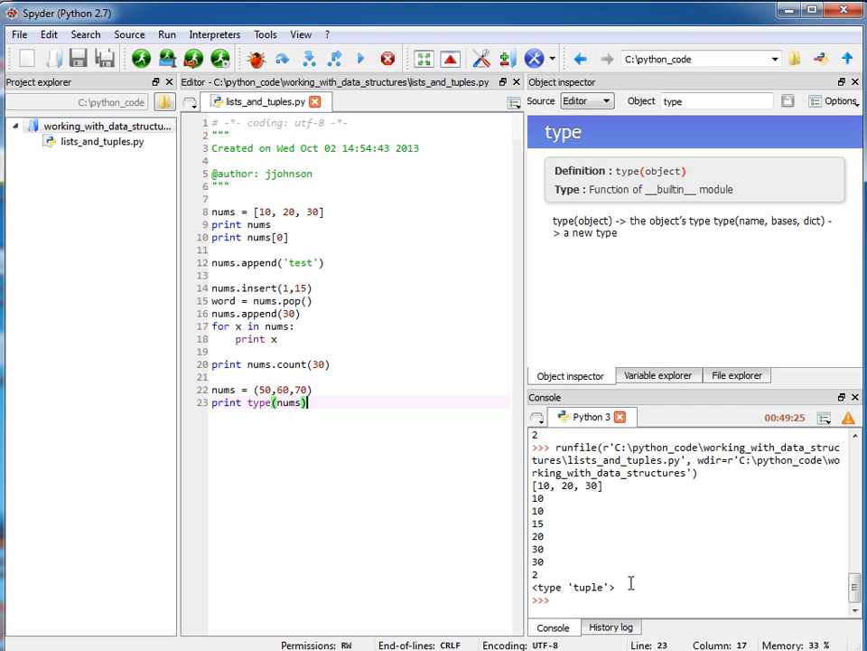
Step: Review the list code on lines 9–18 and the tuple assignment while explaining
left_click(261, 224)
mouse_move(261, 224)
left_mouse_down()
mouse_move(211, 377)
mouse_move(237, 389)
mouse_move(311, 389)
left_mouse_up()
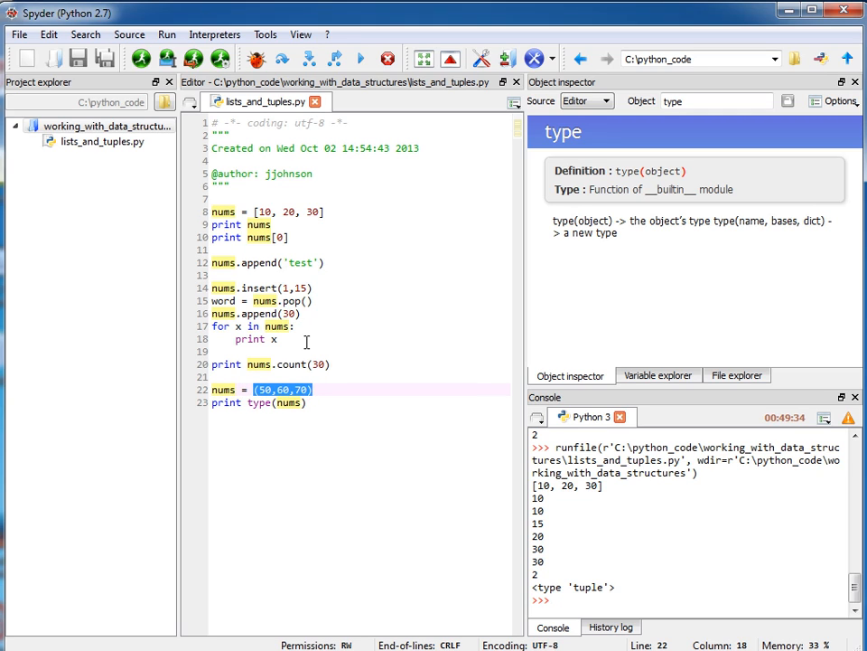
left_click_drag(306, 342, 211, 224)
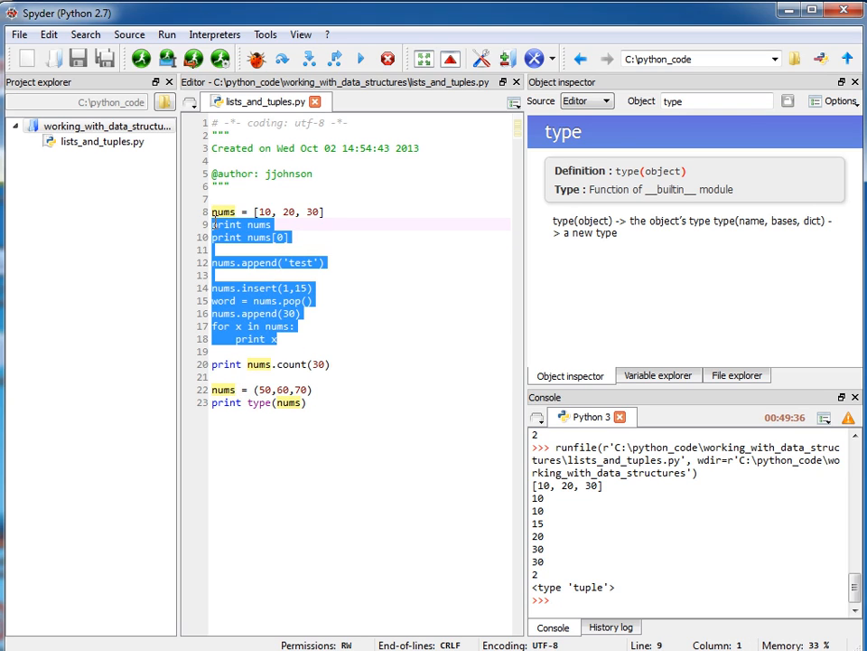
left_click(312, 301)
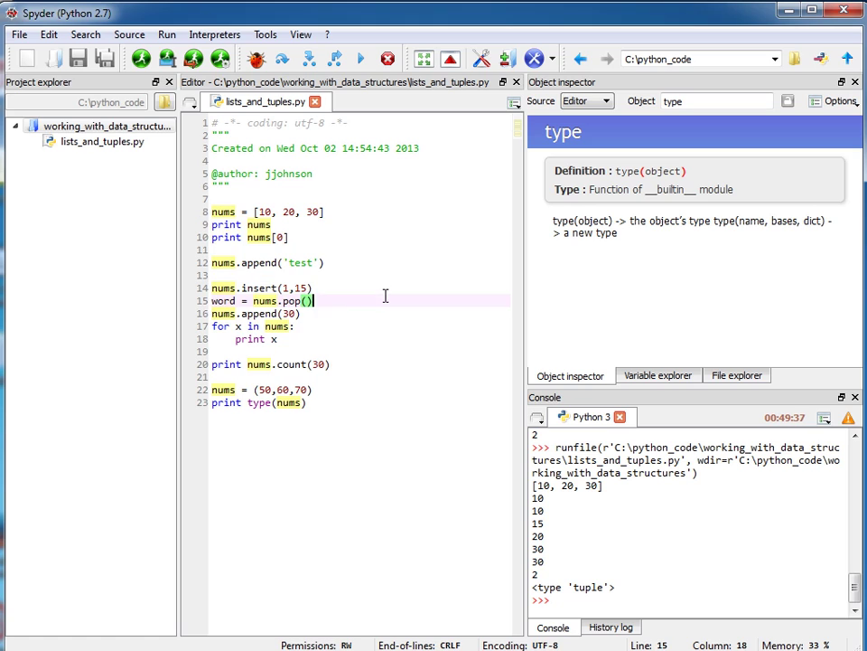
left_click(325, 348)
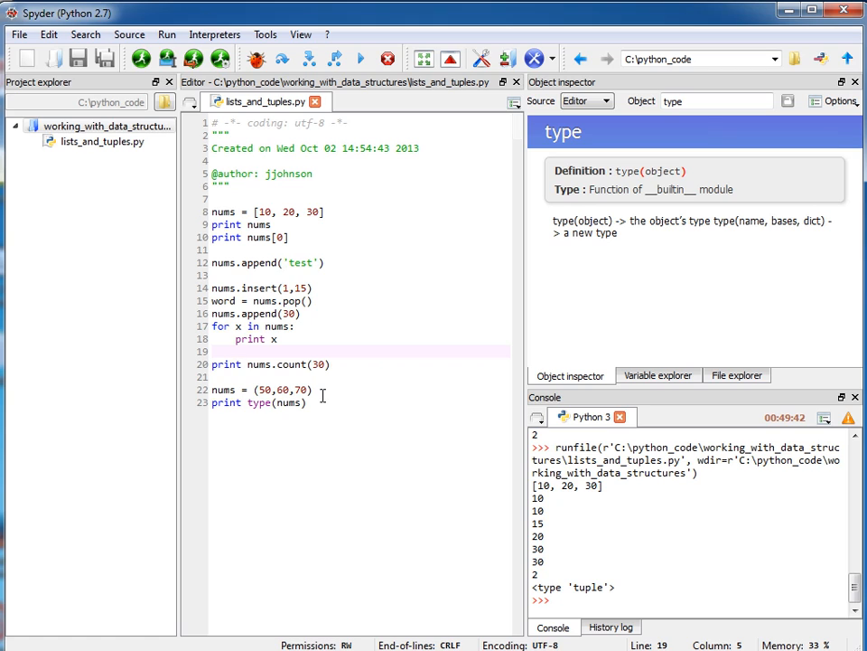
left_click_drag(222, 389, 320, 389)
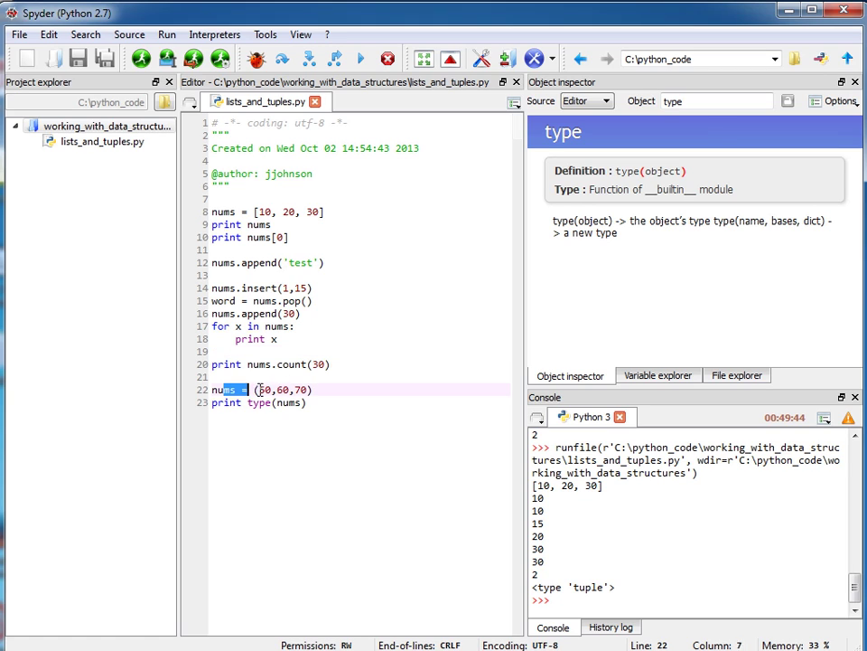
left_click(315, 402)
Step: Add a for x in nums loop over the tuple and run it, printing 50, 60, 70
key("Return")
key("Return")
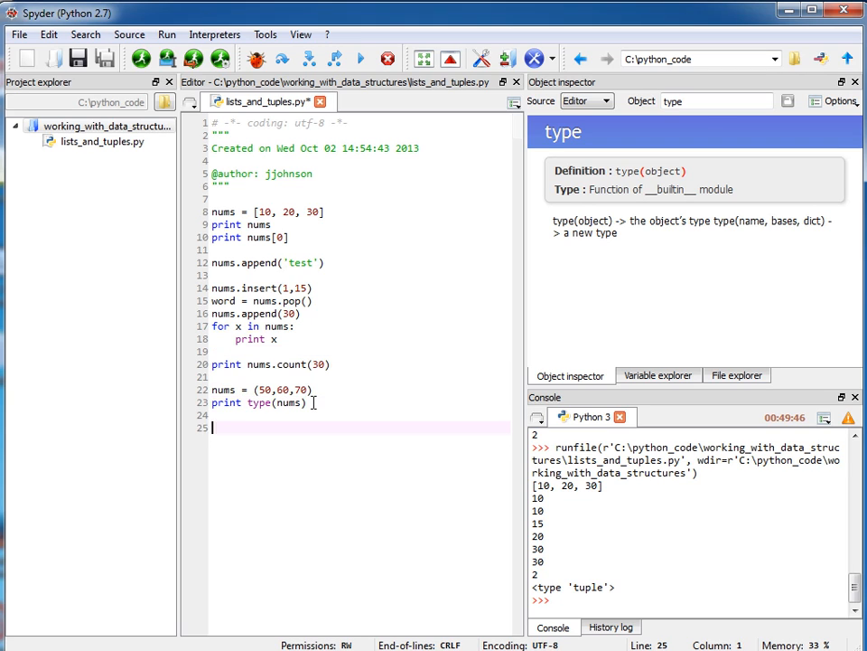
type("print")
key("BackSpace")
key("BackSpace")
key("BackSpace")
type("for x")
key("BackSpace")
type("in nums:")
key("Return")
type("print x")
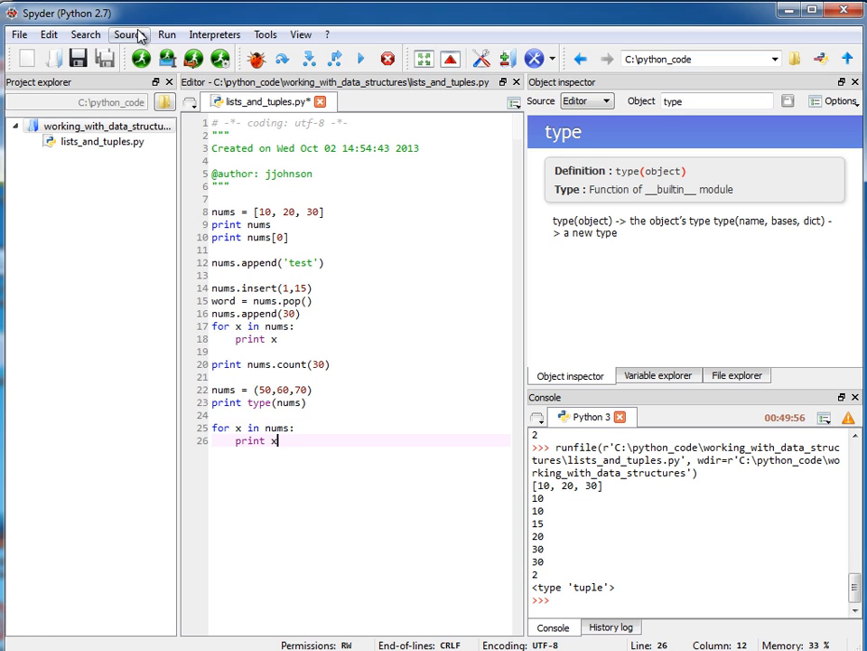
left_click(141, 58)
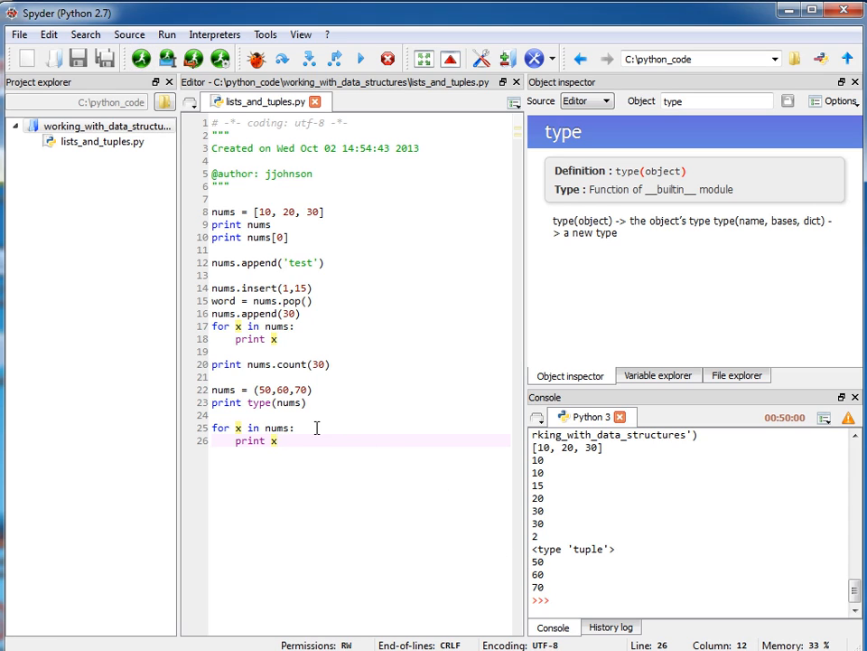
key("Return")
key("Return")
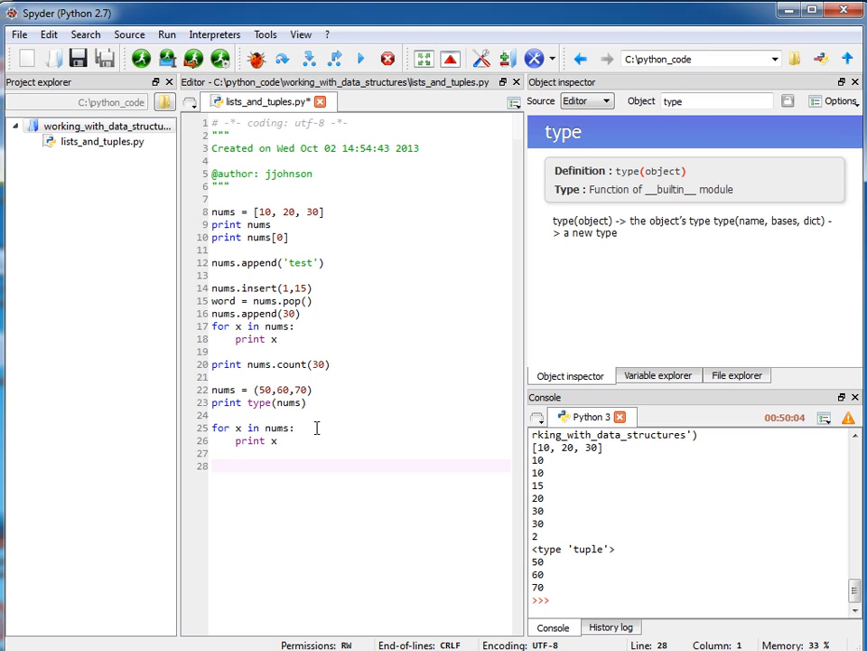
type("print nums.")
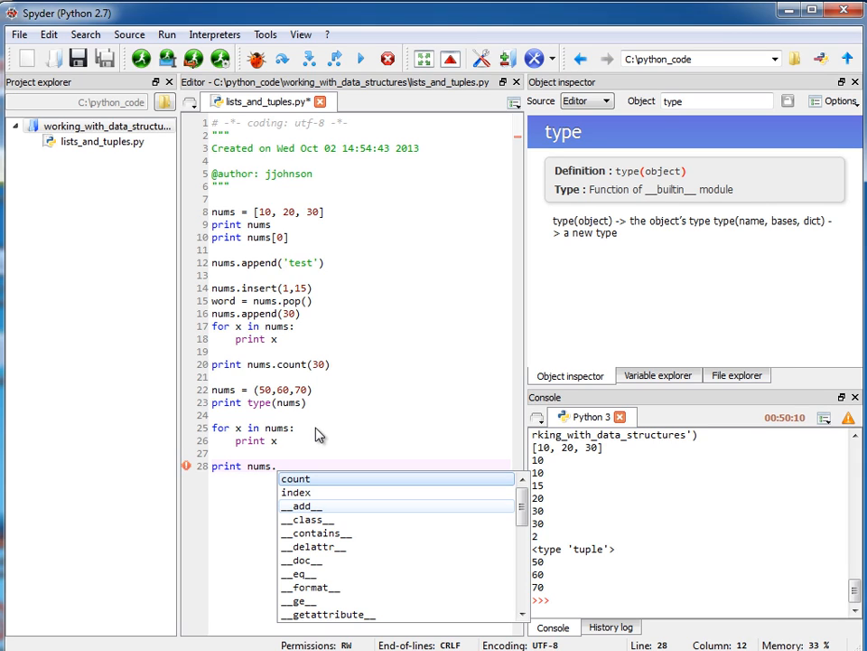
Step: Start line 28 with print nums. and browse the tuple's count and index completions
key("Down")
key("Down")
key("Down")
key("Down")
key("Down")
key("Down")
key("Down")
key("Down")
key("Down")
key("Down")
key("Down")
key("Down")
key("Down")
key("Down")
key("Down")
key("Down")
key("Down")
key("Down")
key("Down")
key("Down")
key("Down")
key("Down")
key("Down")
key("Down")
key("Down")
key("Down")
key("Down")
key("Down")
key("Down")
key("Up")
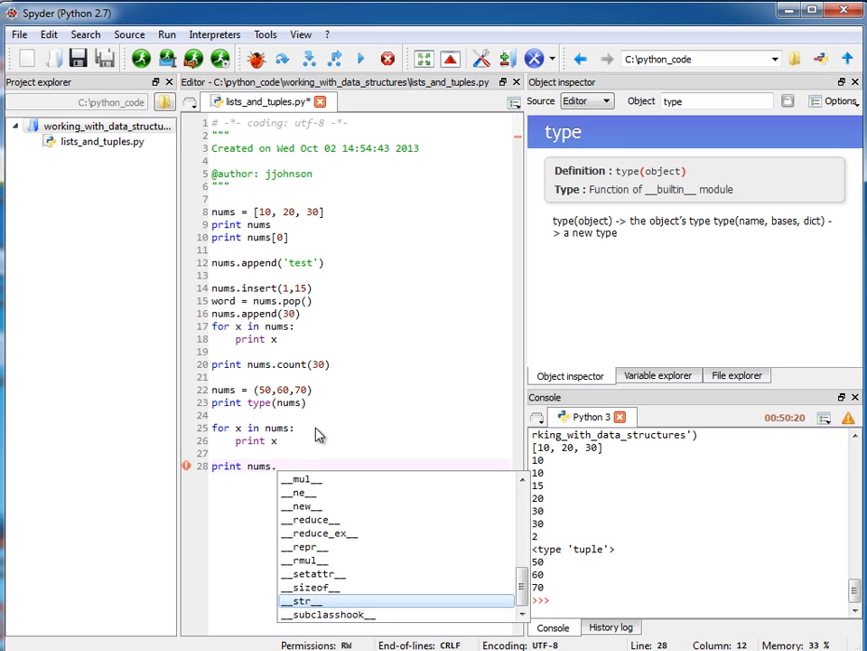
key("Up")
key("Up")
key("Up")
key("Up")
key("Up")
key("Up")
key("Up")
key("Up")
key("Up")
key("Up")
key("Up")
key("Up")
key("Up")
key("Up")
key("Up")
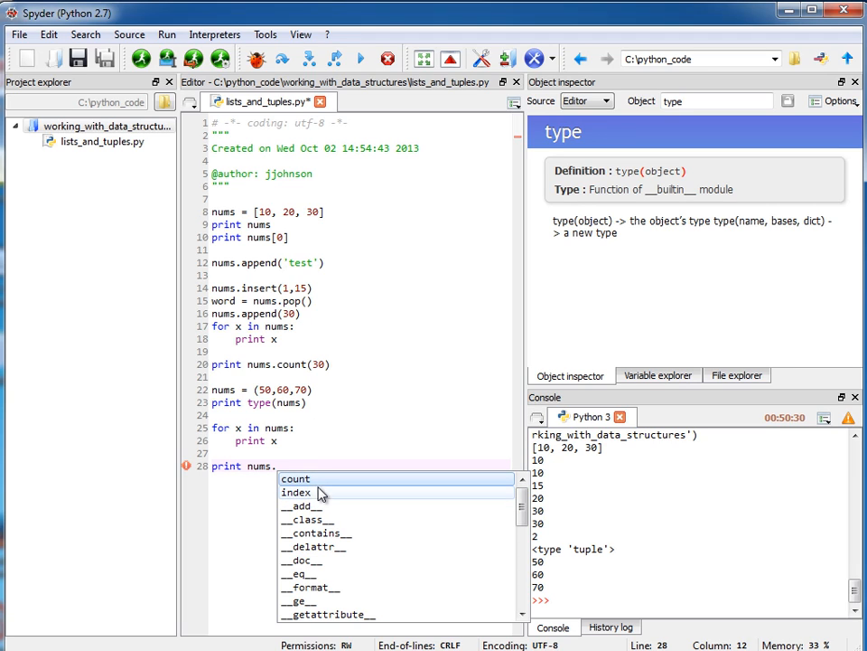
left_click(318, 466)
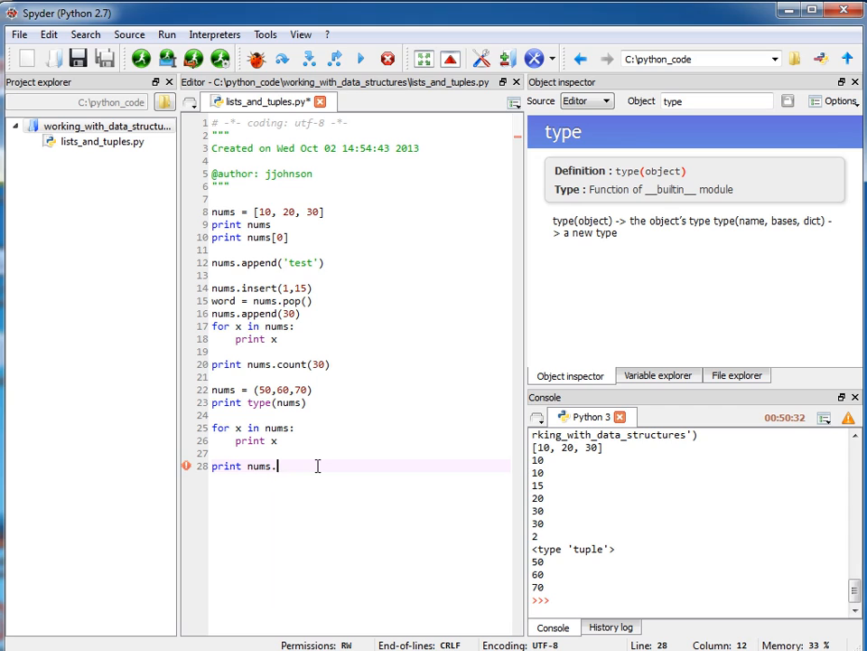
type(".")
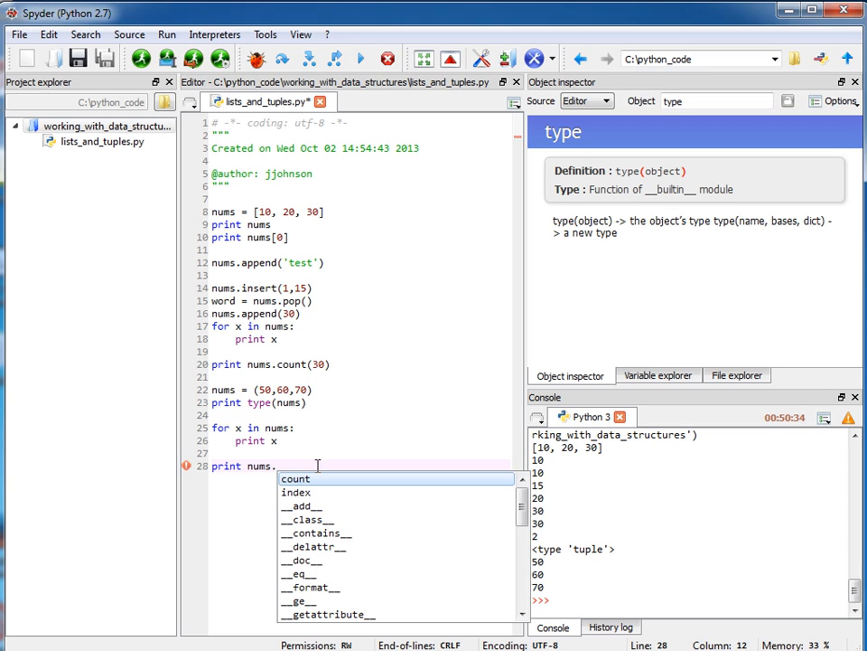
type("index(")
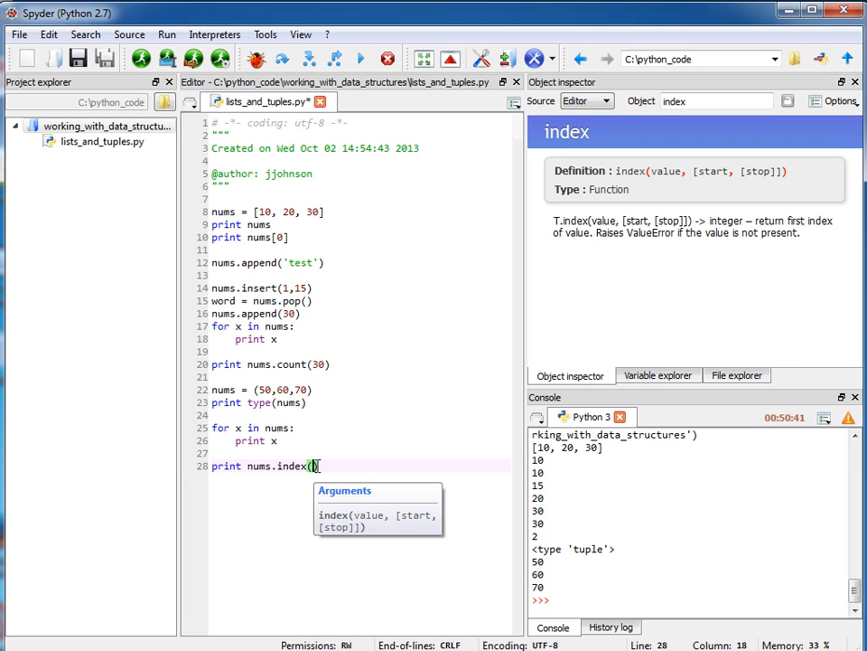
type("50")
type(")")
Step: Run the script with print nums.index(50), which outputs 0 in the console
left_click(106, 47)
key("F5")
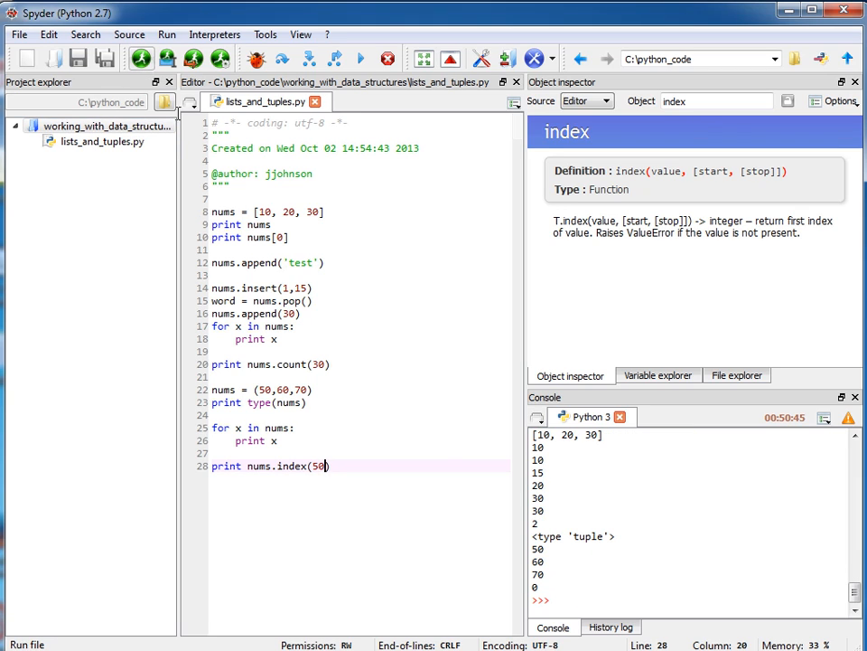
double_click(534, 587)
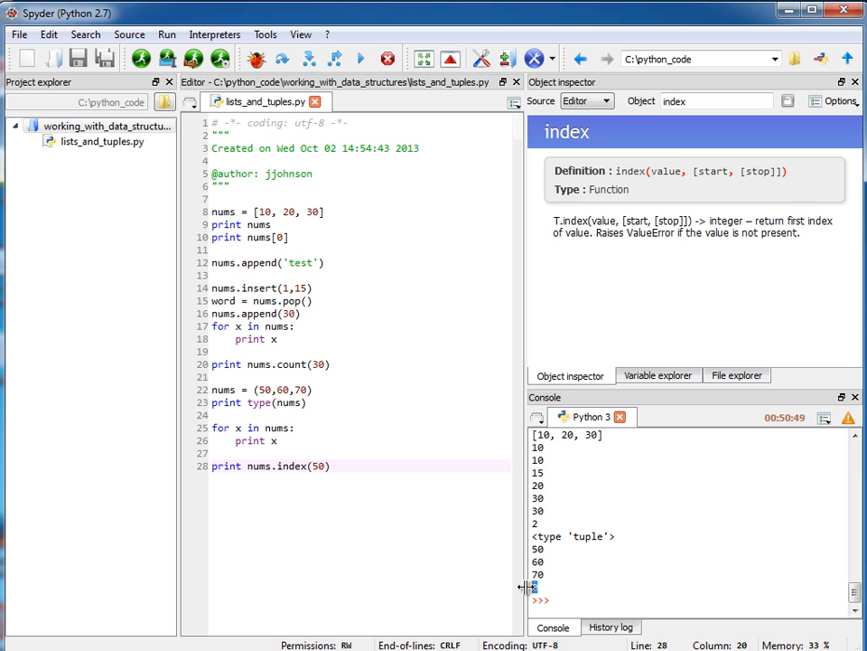
Step: Change the argument to nums.index(60) and rerun, printing 1, then add blank lines below
left_click(324, 465)
key("BackSpace")
key("BackSpace")
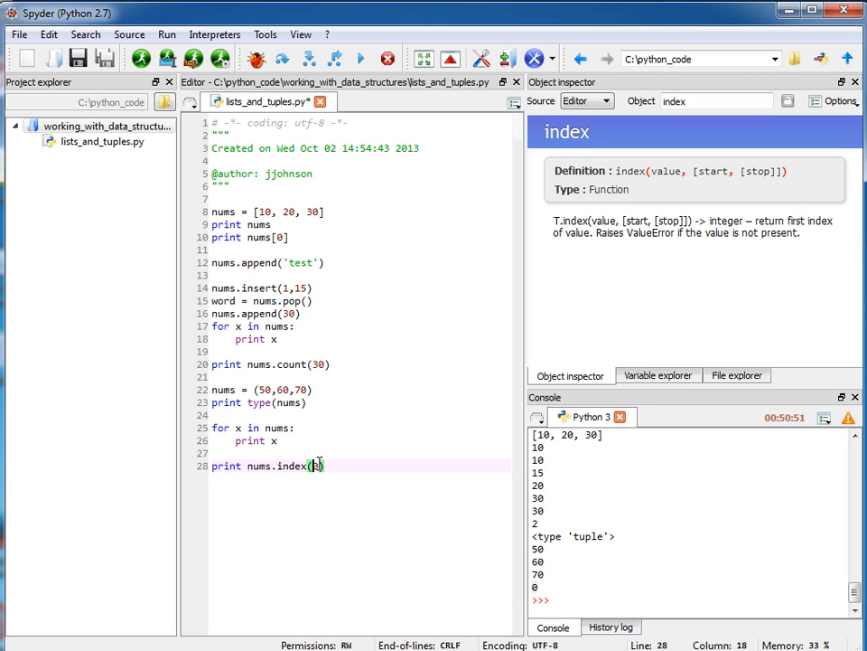
type("60")
left_click(142, 59)
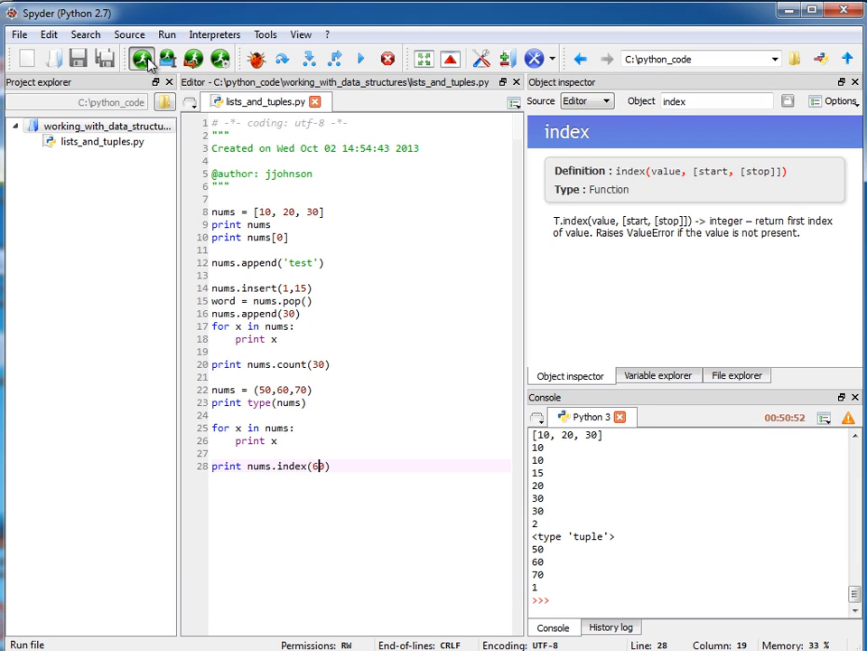
left_click(346, 466)
key("Return")
key("Return")
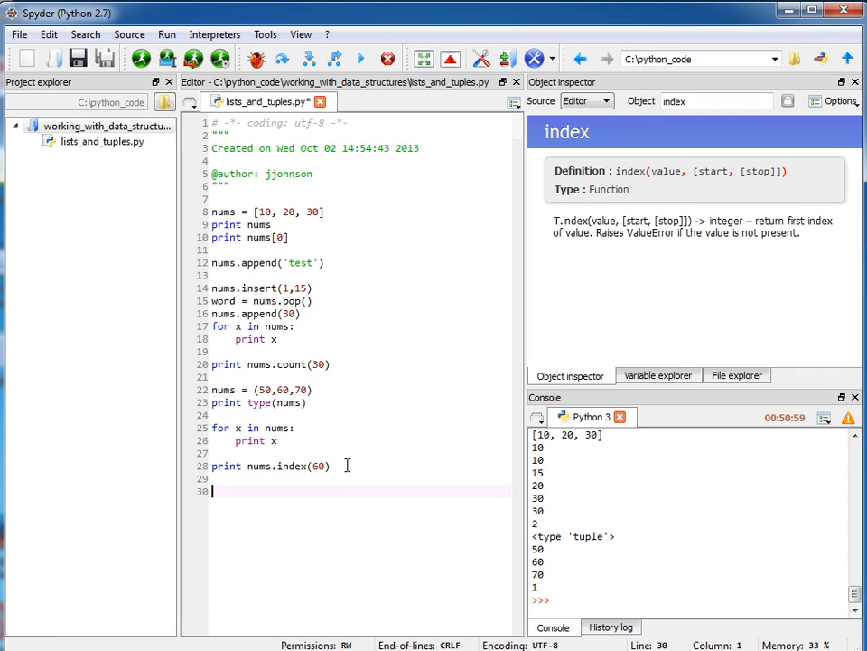
Step: Create a new module named dictionaries in the working_with_data_structures project
left_click(91, 126)
right_click(90, 133)
mouse_move(127, 137)
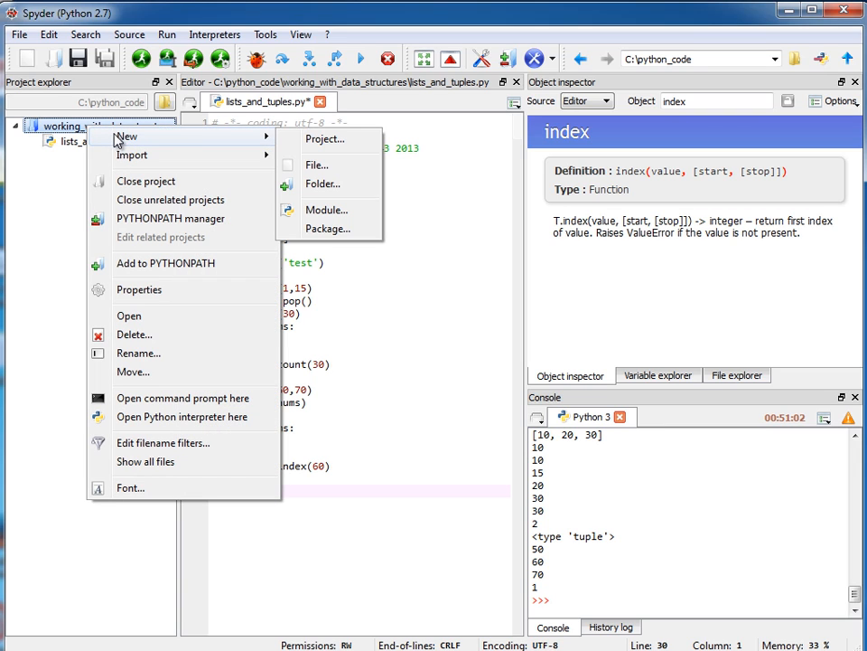
left_click(325, 210)
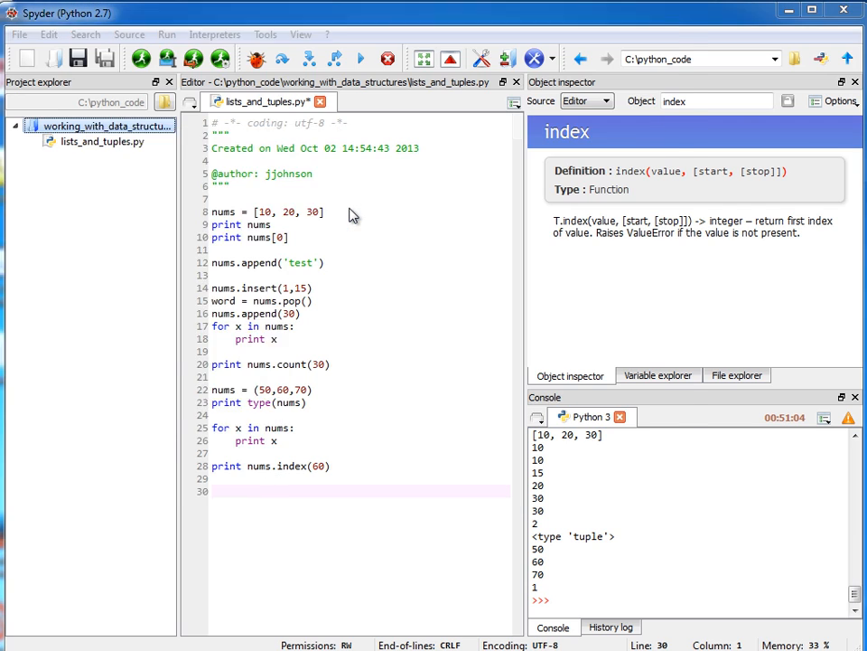
type("dictionaries")
key("Return")
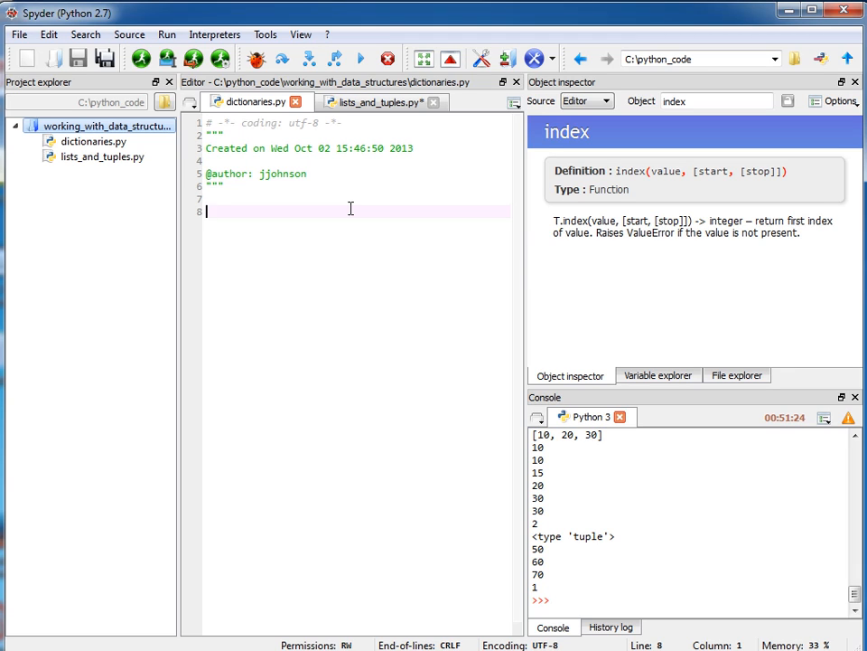
type("states = {}")
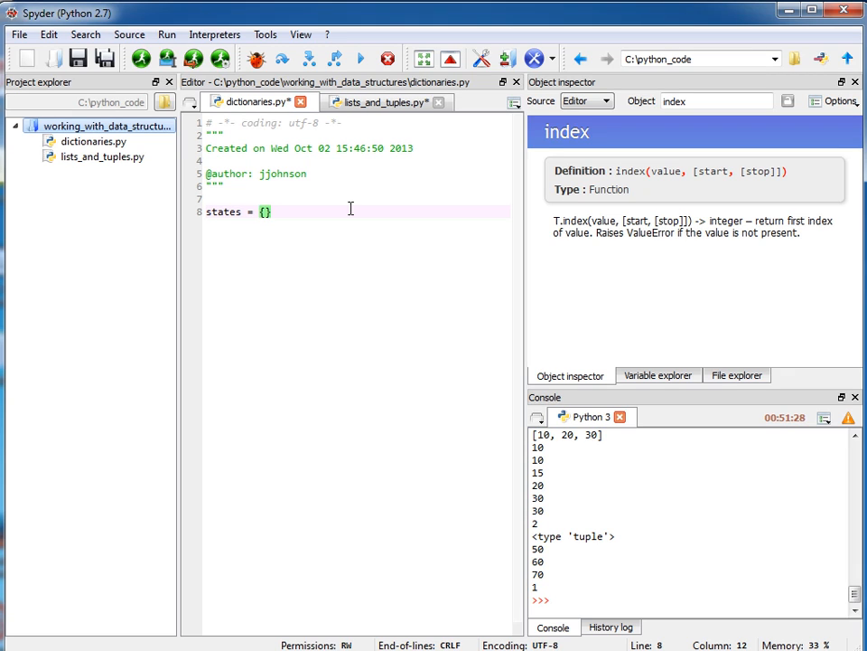
Step: Define states = {'CO':'Colorado', 'UT':'Utah', 'WA':'Washington'} across three lines, leaving blank lines after
key("Left")
type("'CO':'Colorado'")
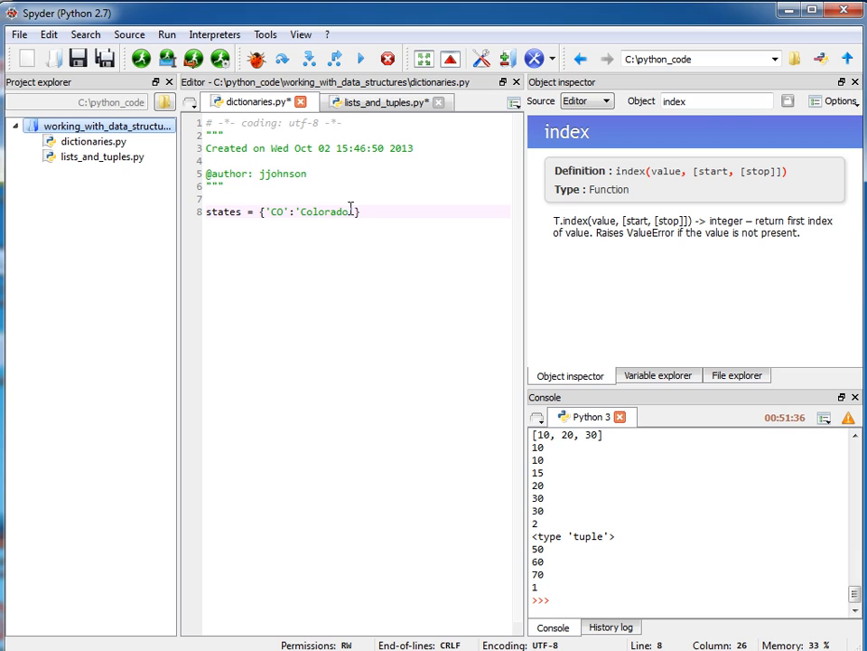
type(",")
key("Return")
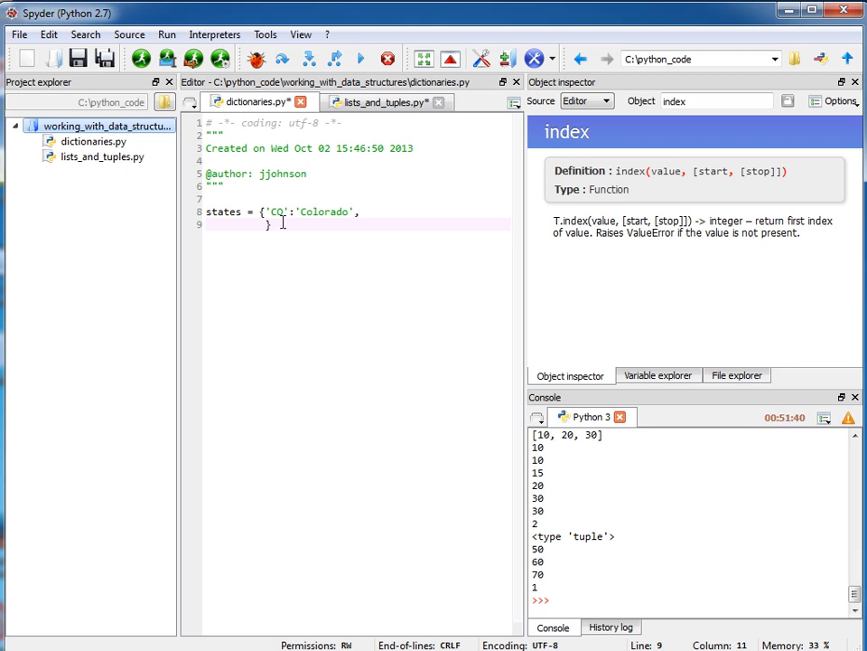
type("'")
type("UT':'Utah',")
key("Return")
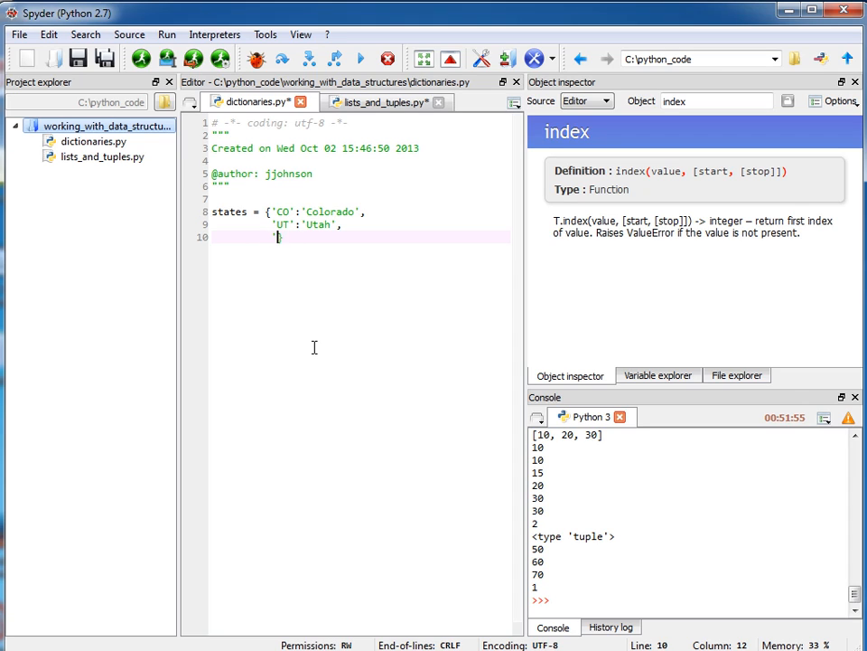
type("'WA':'")
type("Washington'")
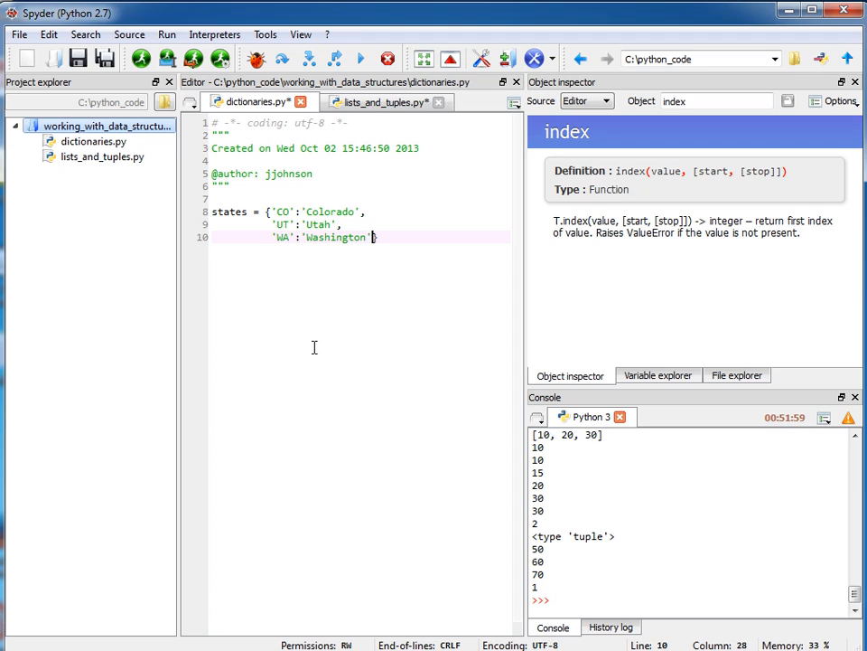
type("}")
key("Return")
key("Return")
key("BackSpace")
key("BackSpace")
key("BackSpace")
key("BackSpace")
type("pri")
key("BackSpace")
key("BackSpace")
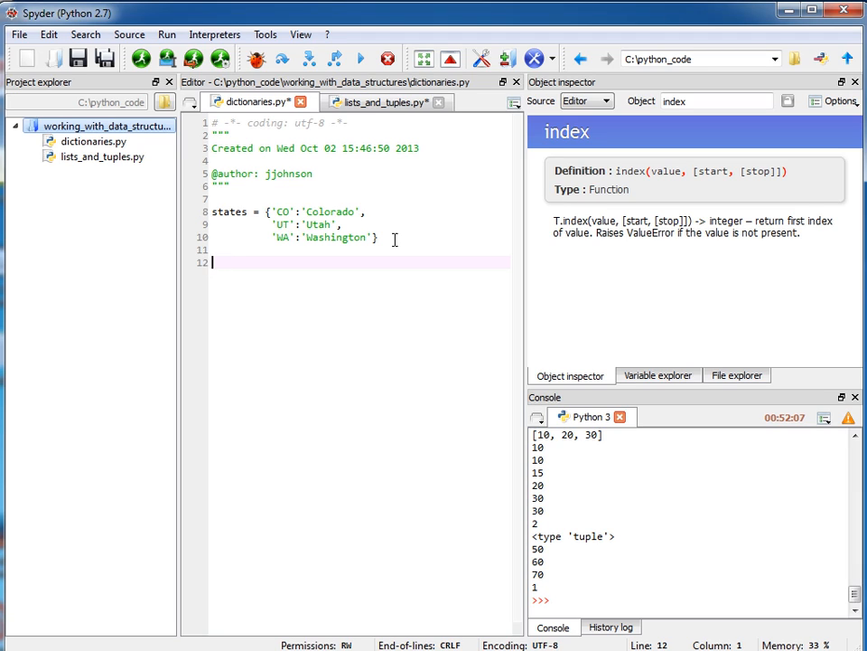
type("fo")
type("r k,v ")
type("in states.iteritems():")
Step: Write a for k,v in states.iteritems(): print k, v loop and run dictionaries.py
key("Return")
type("print  k")
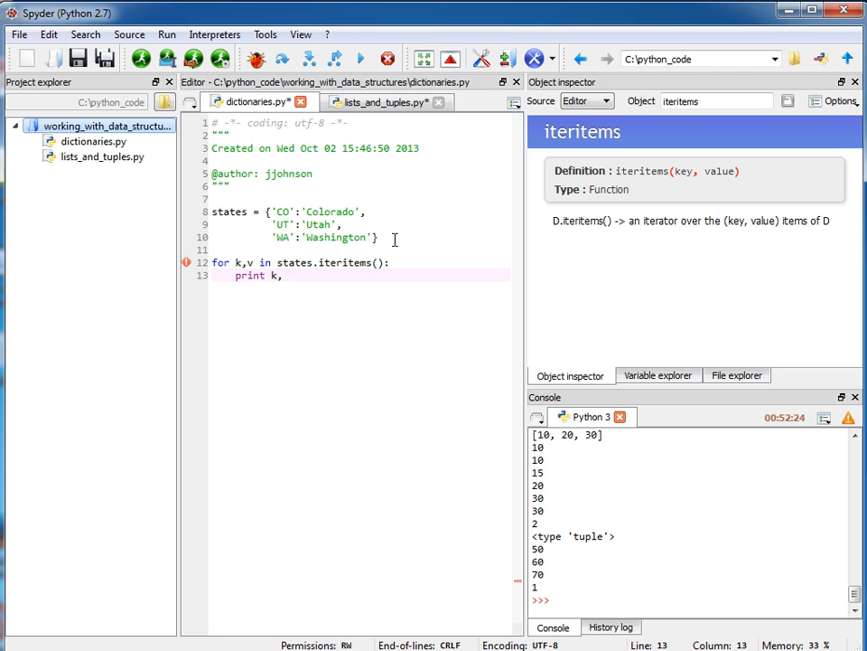
type(" v")
key("Return")
key("Return")
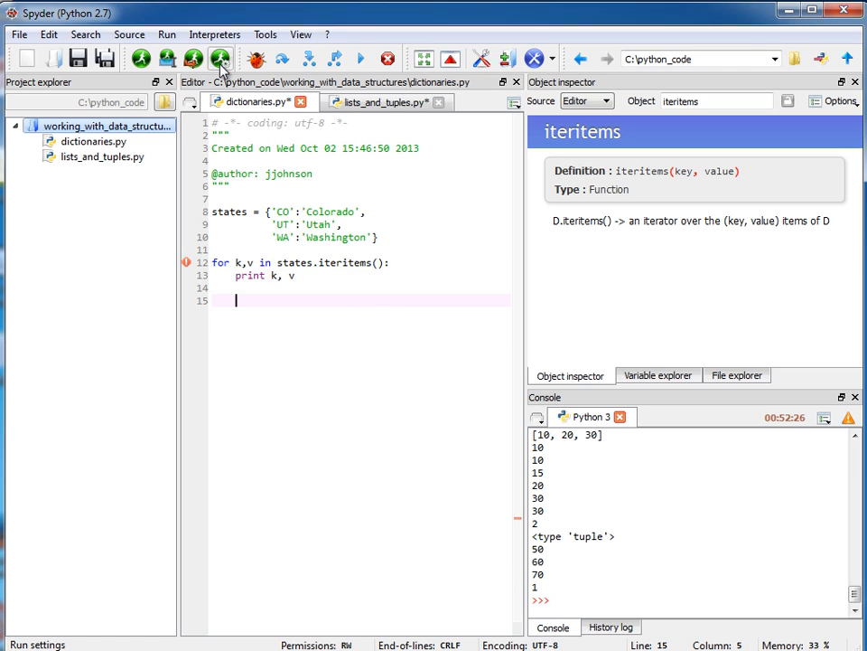
left_click(221, 61)
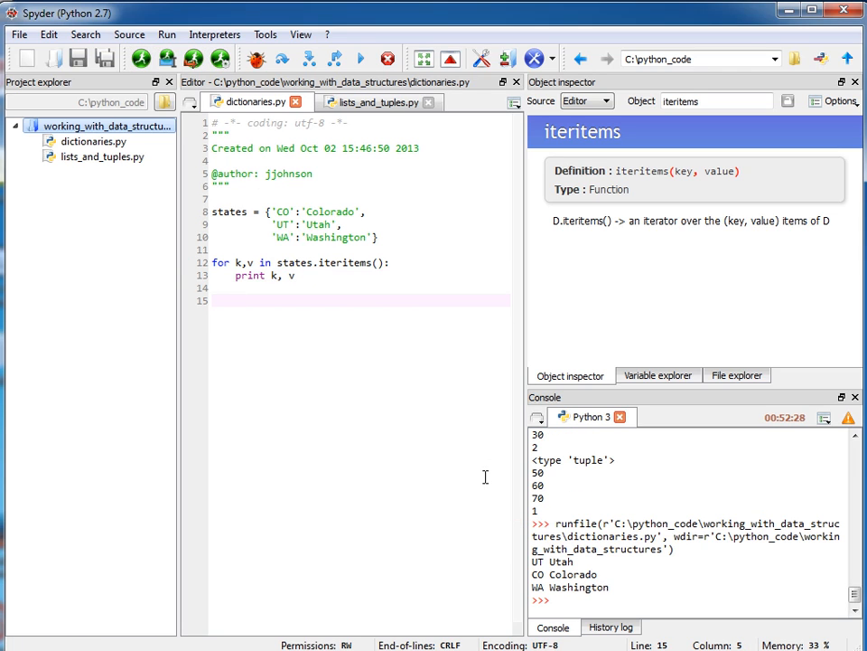
Step: Highlight the printed UT Utah, CO Colorado, WA Washington lines in the console output
left_click_drag(532, 560, 614, 584)
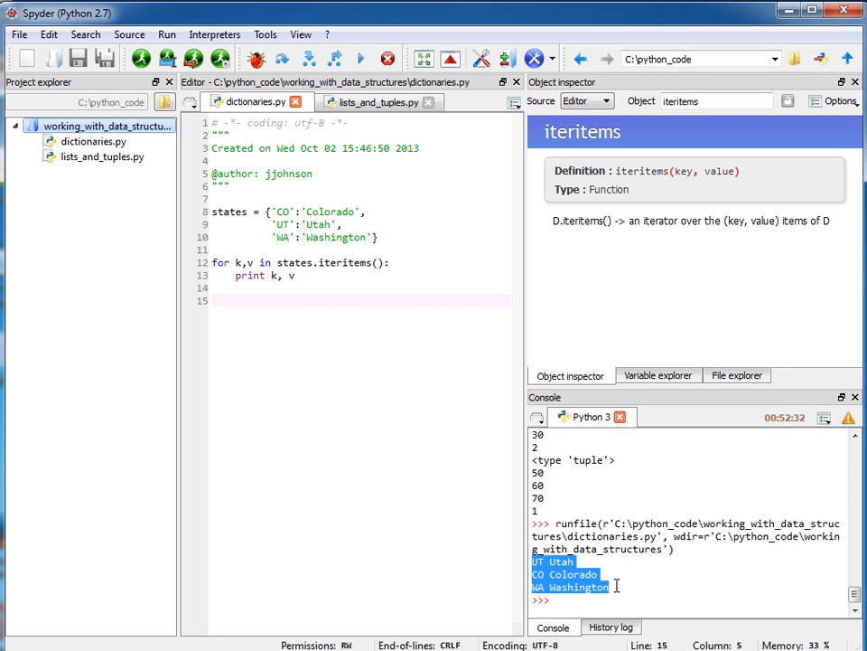
left_click(616, 585)
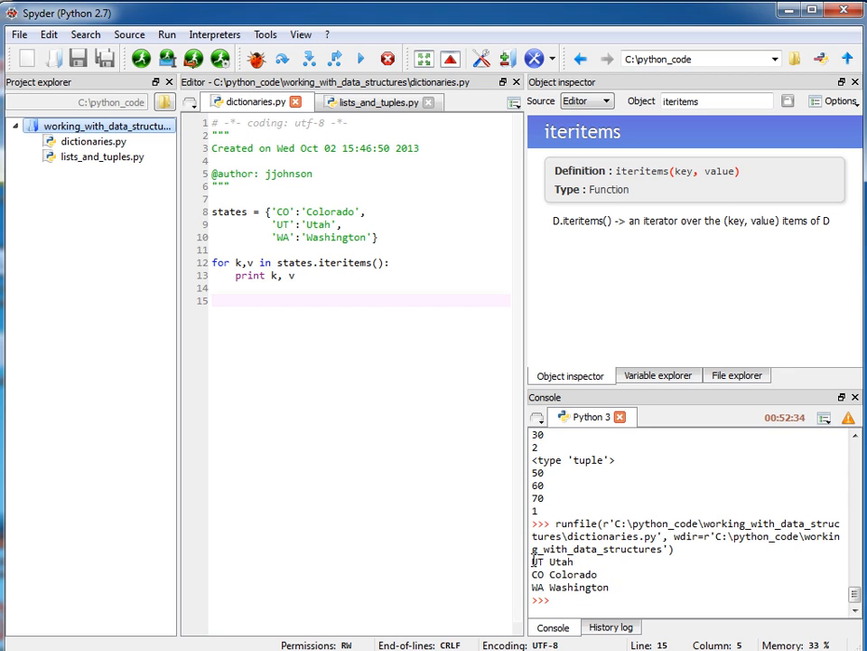
left_click_drag(533, 561, 610, 587)
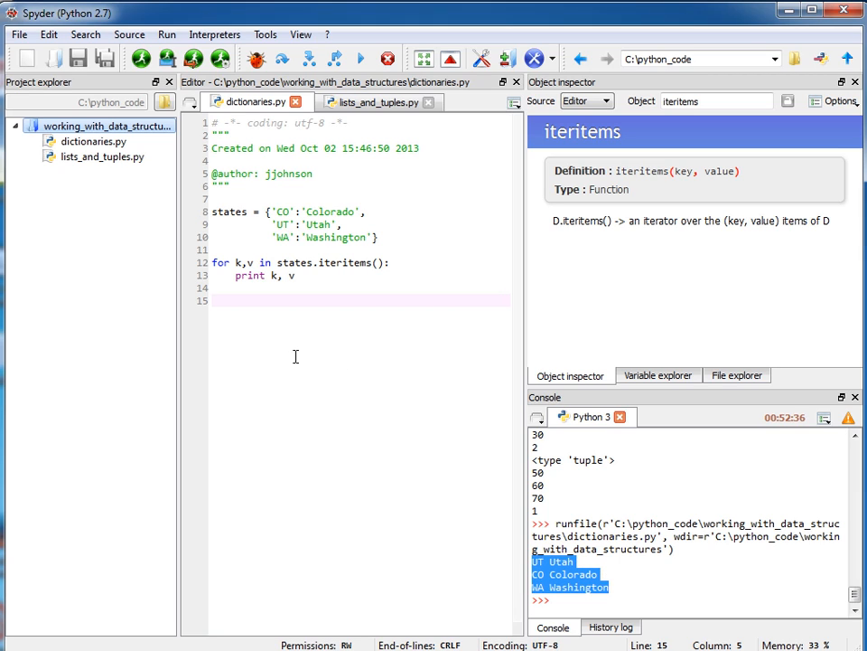
left_click(216, 300)
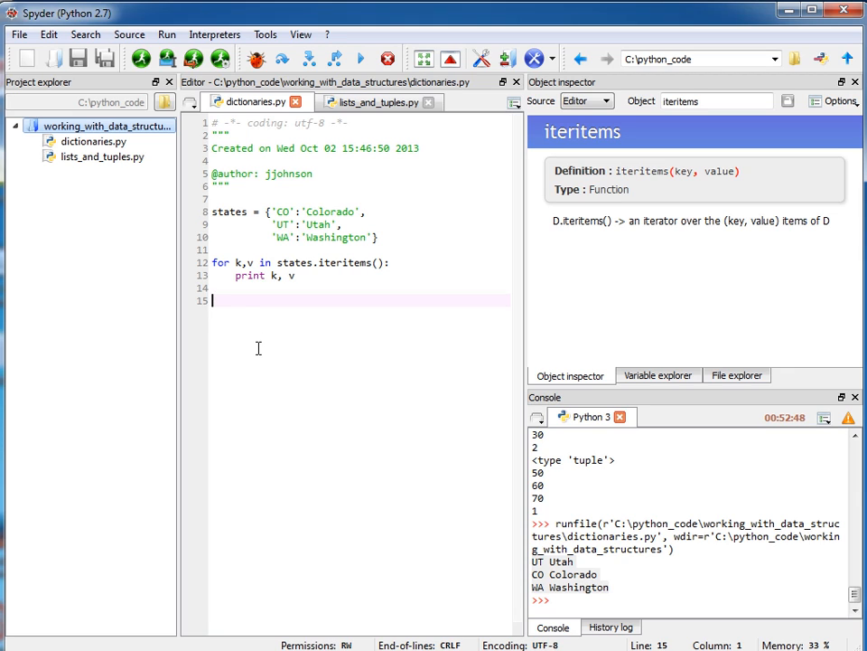
type("states.")
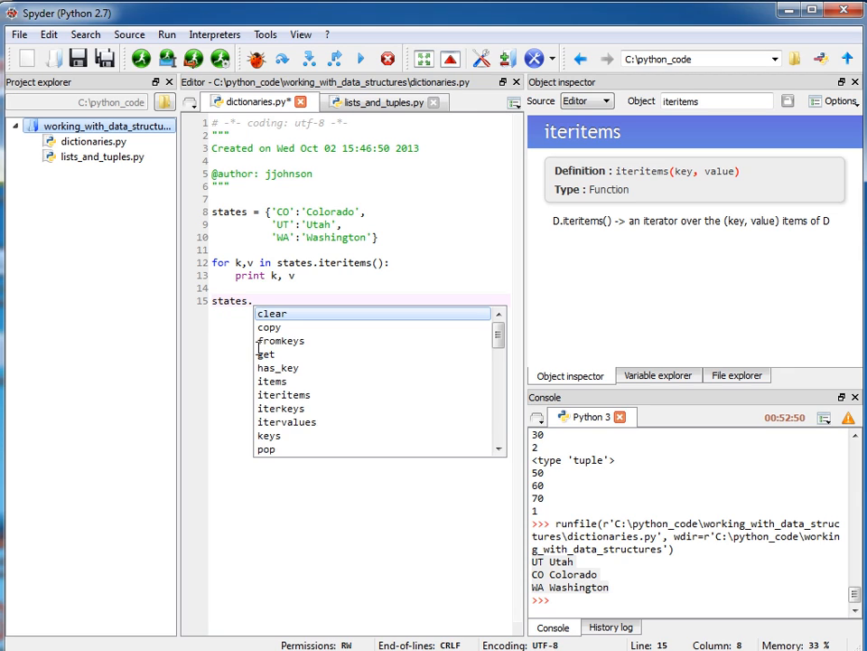
type("kesy")
Step: Store states.keys() in keys and print it, running to show ['UT', 'CO', 'WA']
key("BackSpace")
key("BackSpace")
type("ys(")
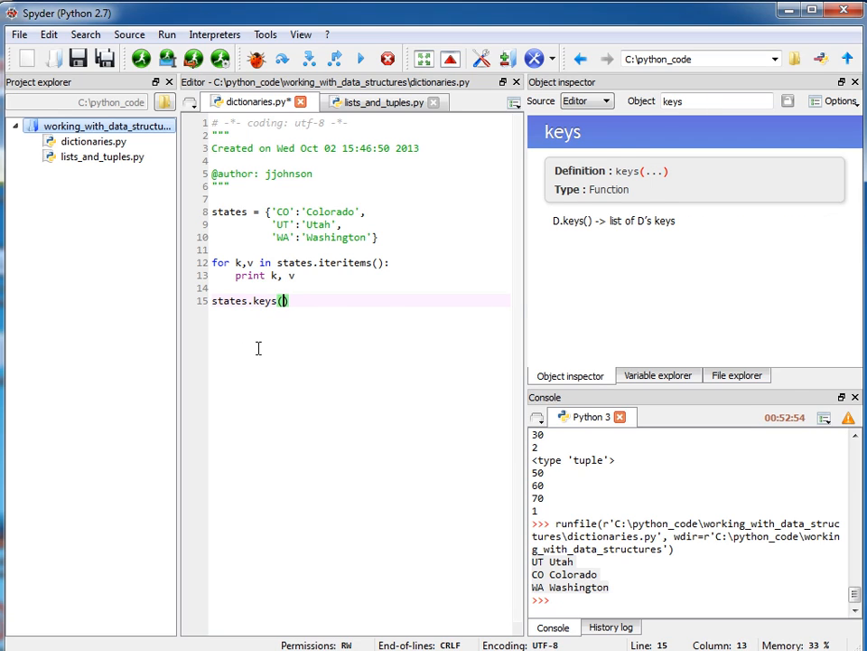
key("Home")
type("ke")
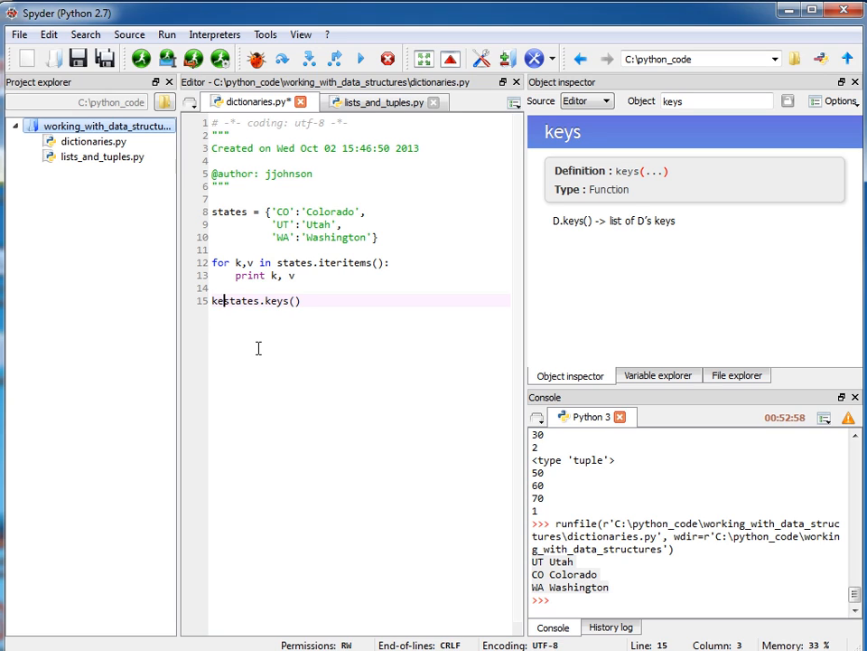
type("ys =")
key("End")
key("Return")
type("print keys")
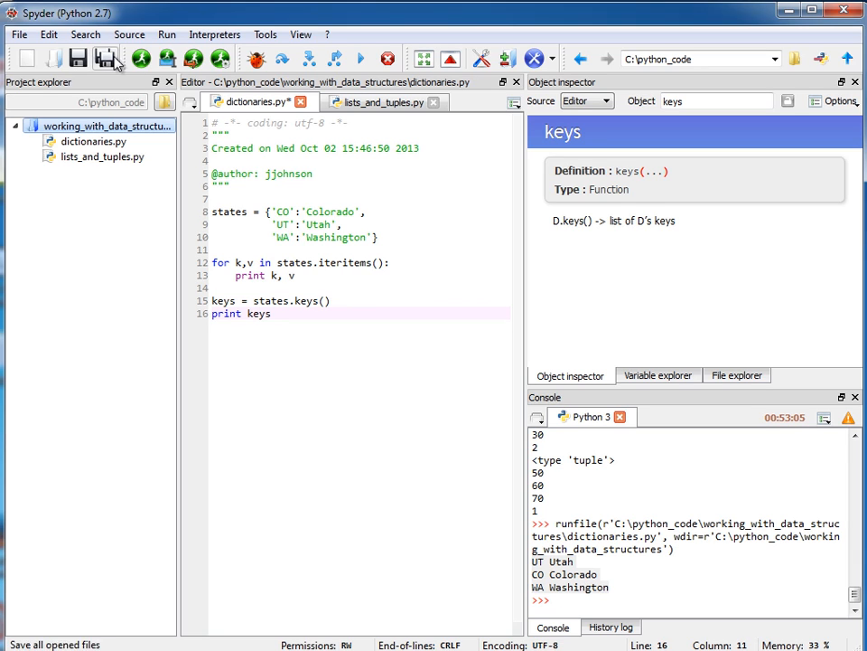
left_click(143, 60)
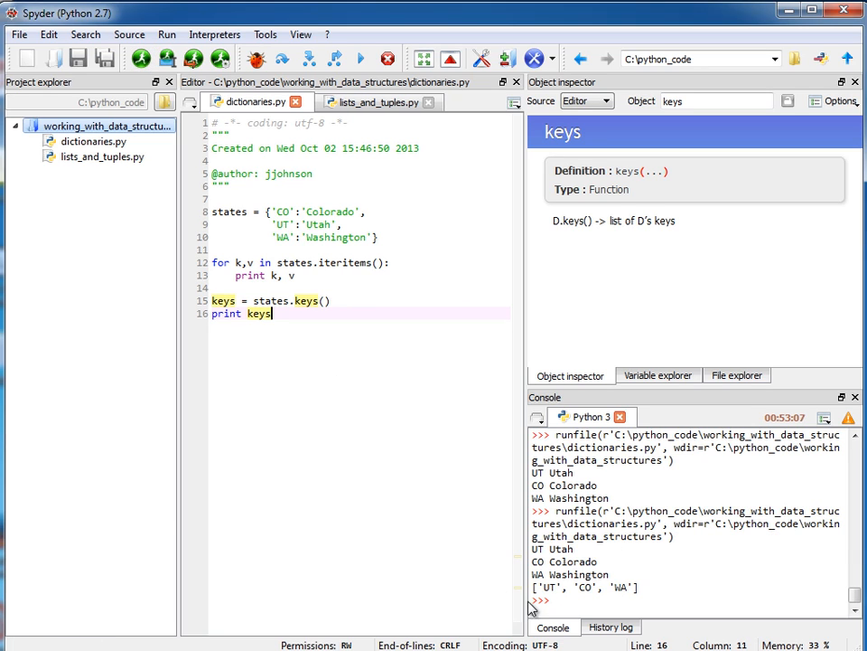
left_click_drag(533, 588, 642, 586)
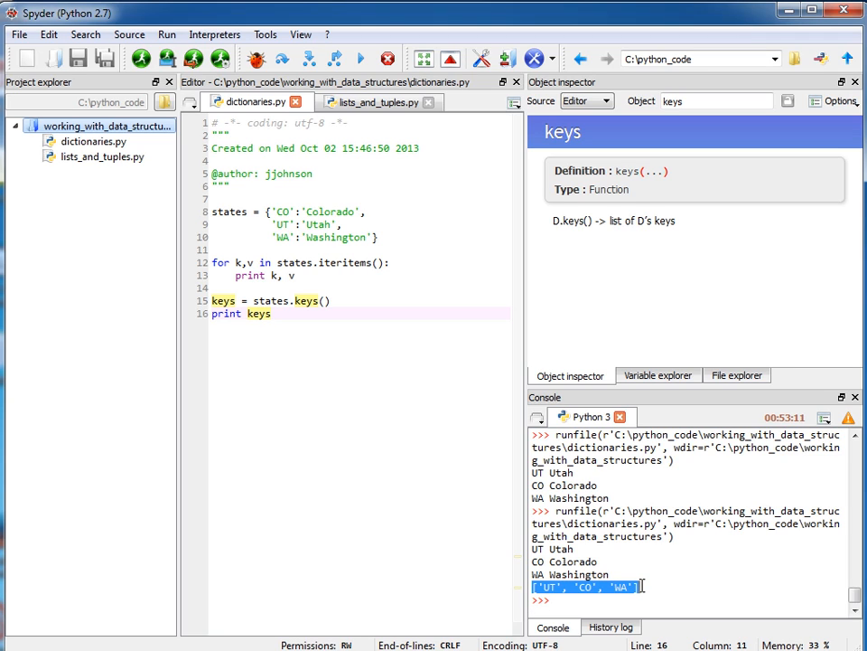
left_click(642, 587)
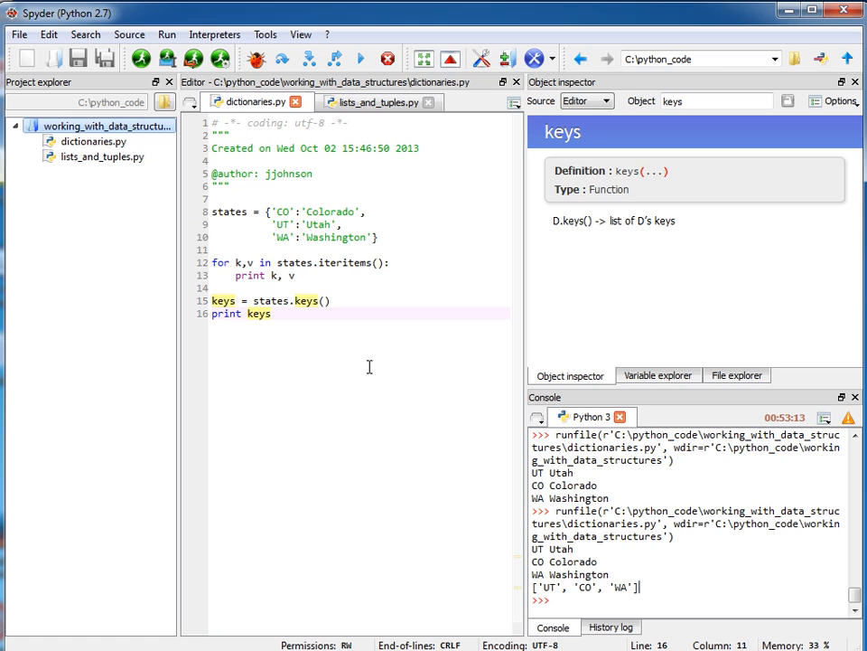
Step: Insert keys.sort() before printing and rerun, giving ['CO', 'UT', 'WA']
left_click(345, 301)
key("Return")
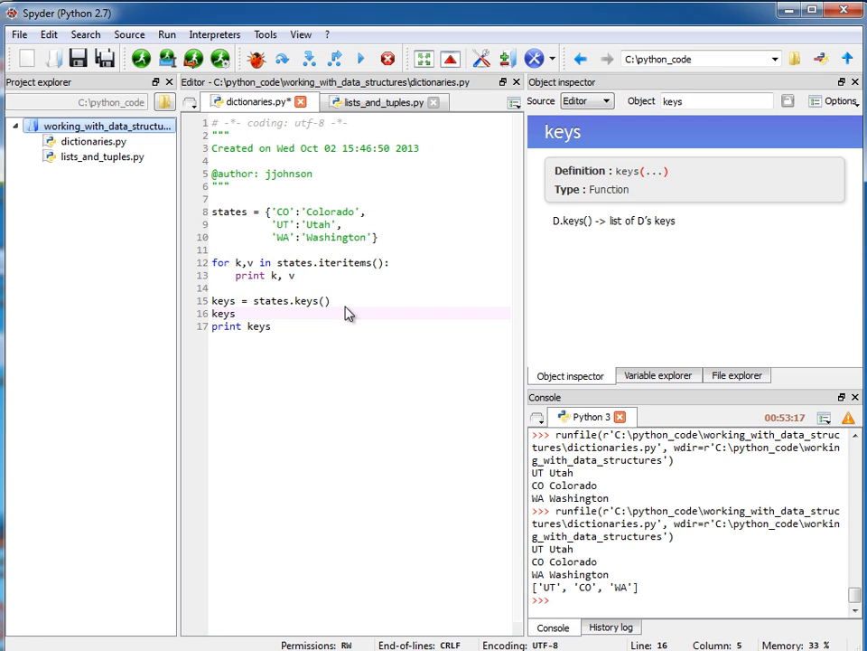
type("keys.sort()")
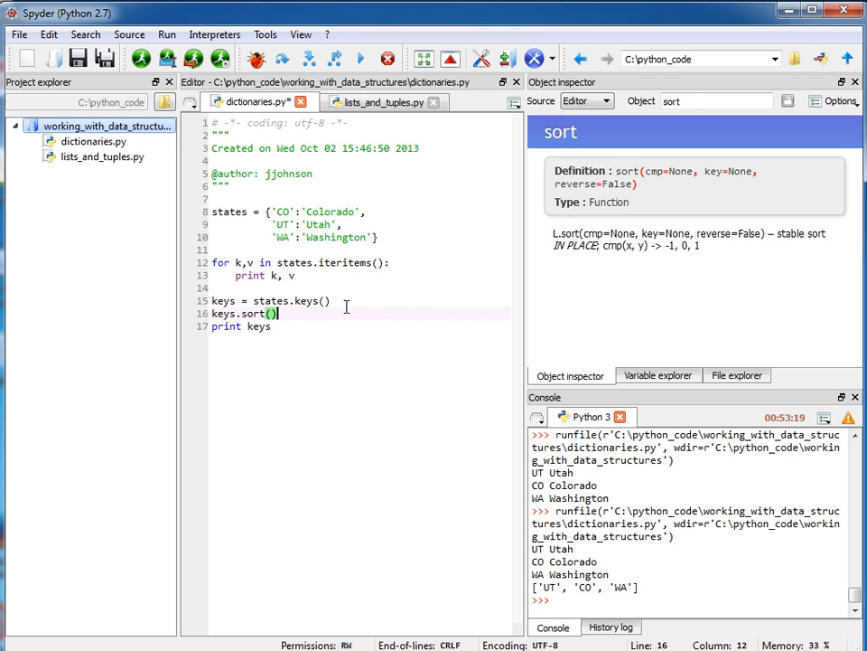
key("F5")
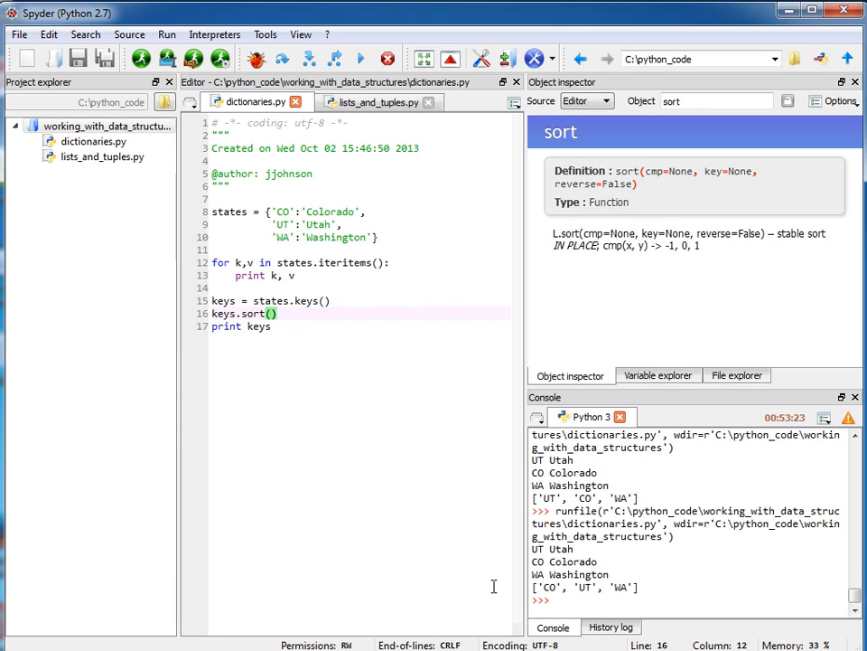
left_click_drag(538, 588, 626, 590)
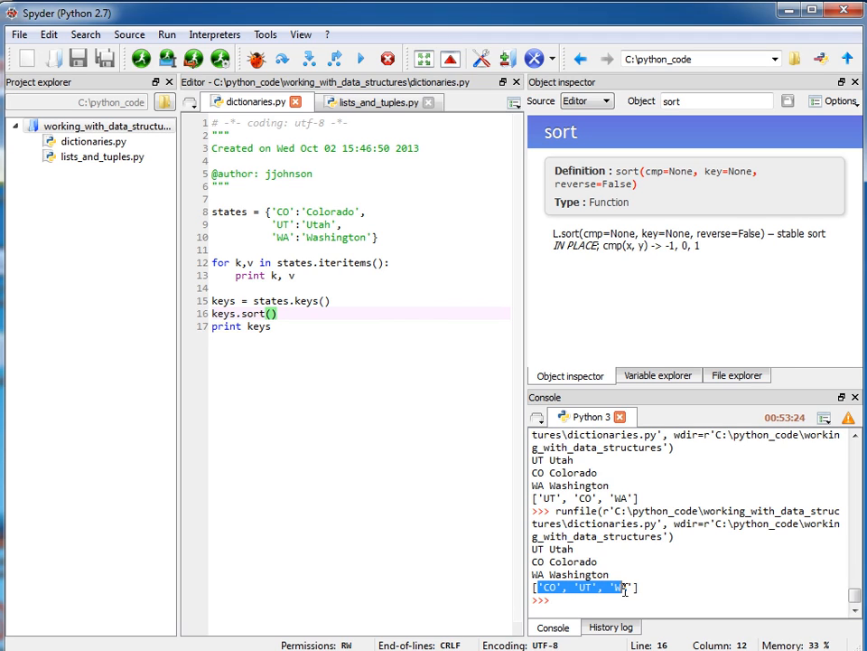
left_click(280, 326)
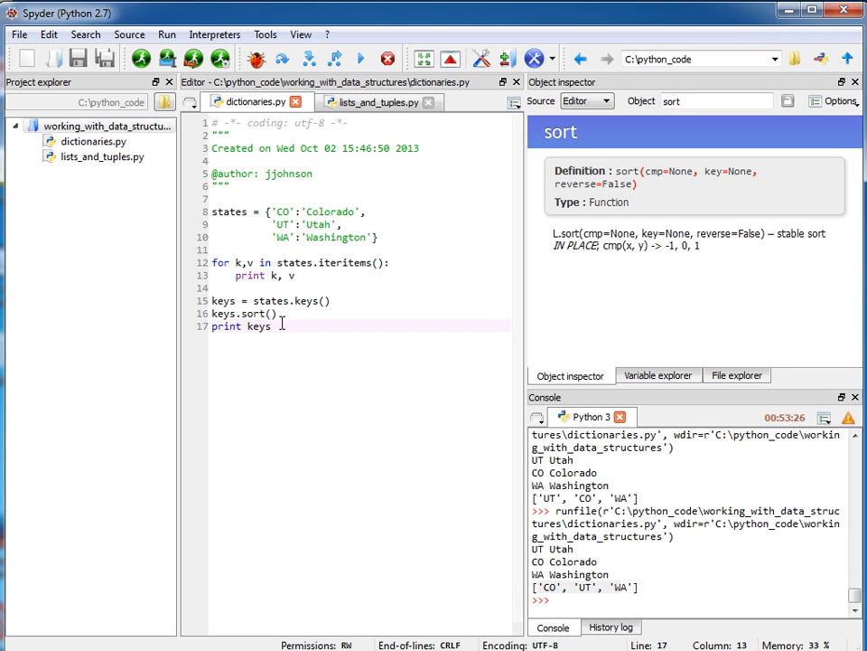
key("Return")
type("for k in keys:")
Step: Add a for k in keys loop printing k with states.get(k), run it to list CO Colorado, UT Utah, WA Washington
key("Return")
type("print k, ")
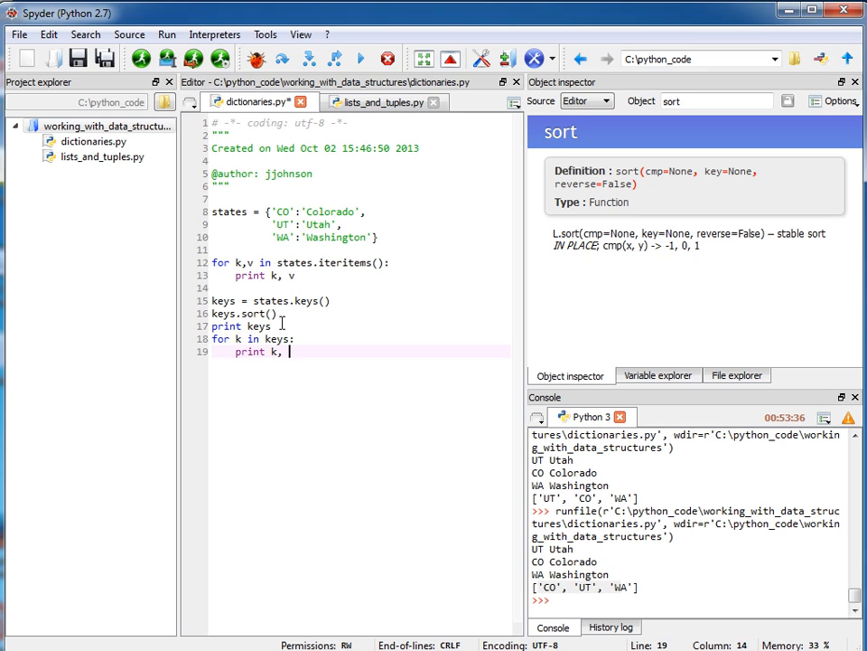
type("states.get(")
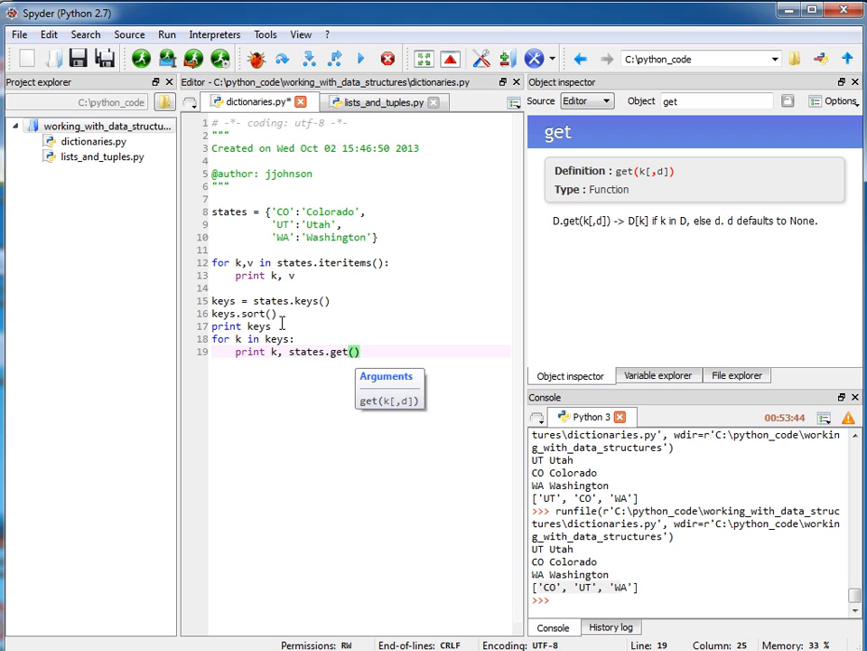
type("k")
left_click(141, 59)
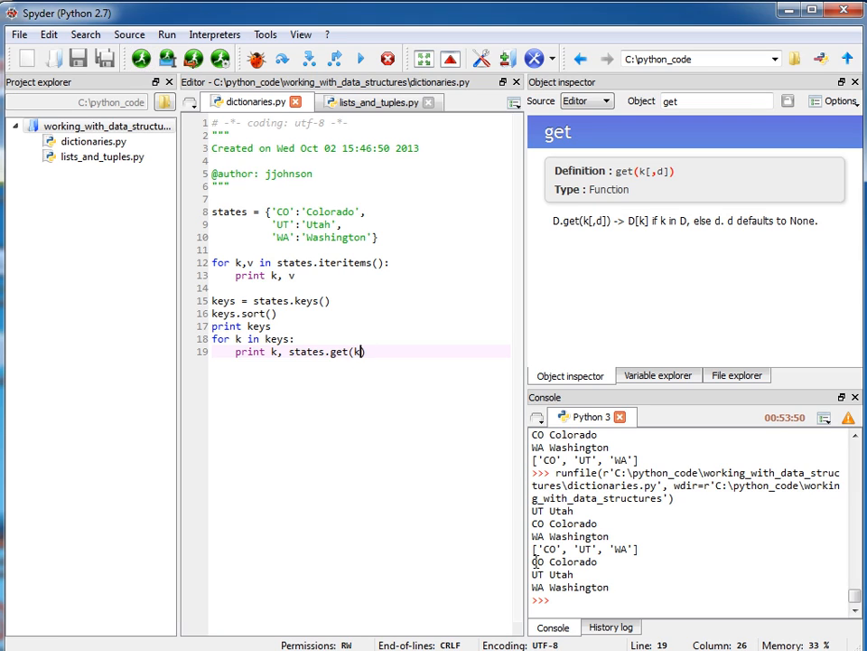
left_click_drag(532, 561, 623, 587)
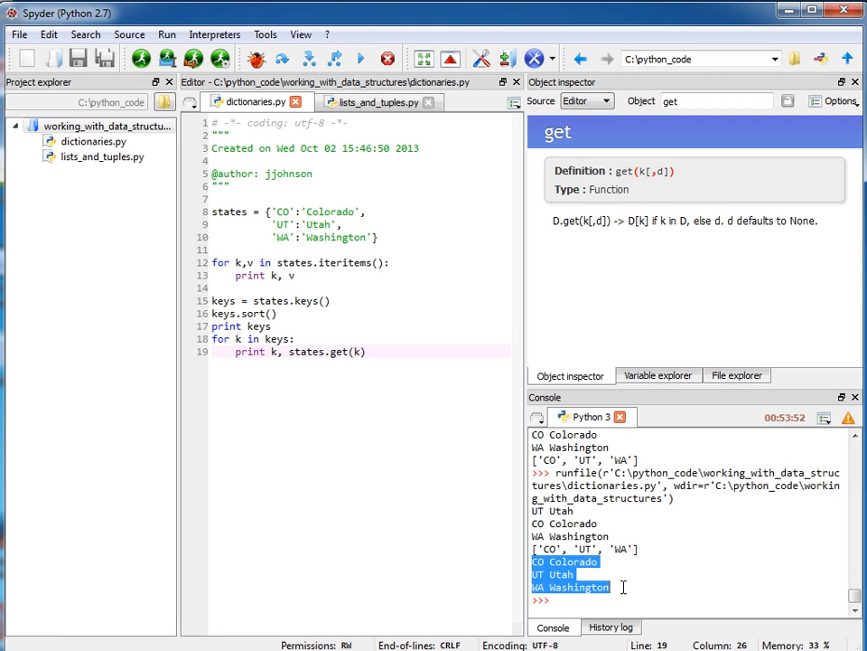
left_click(465, 486)
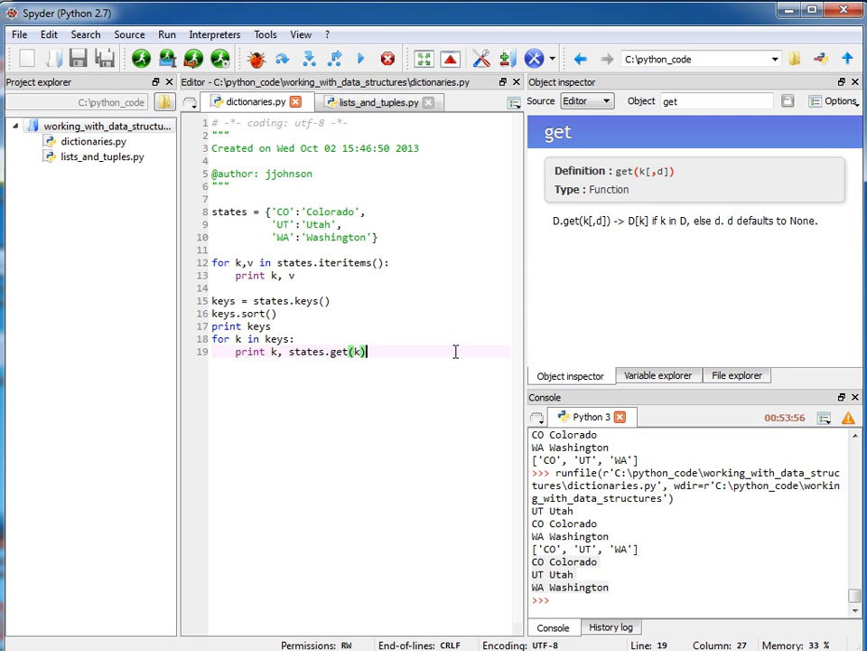
key("Return")
key("Return")
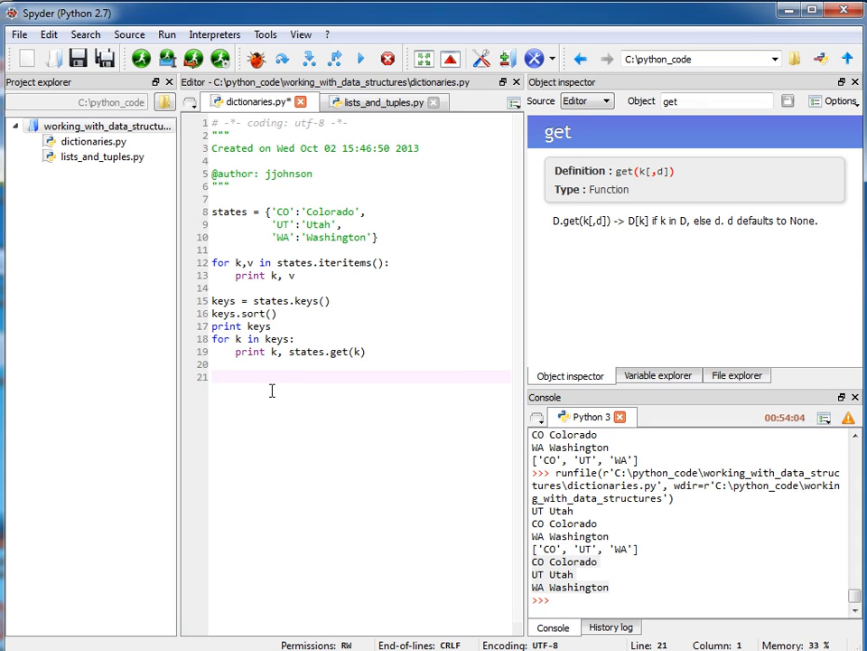
type("values = ")
type("states.val")
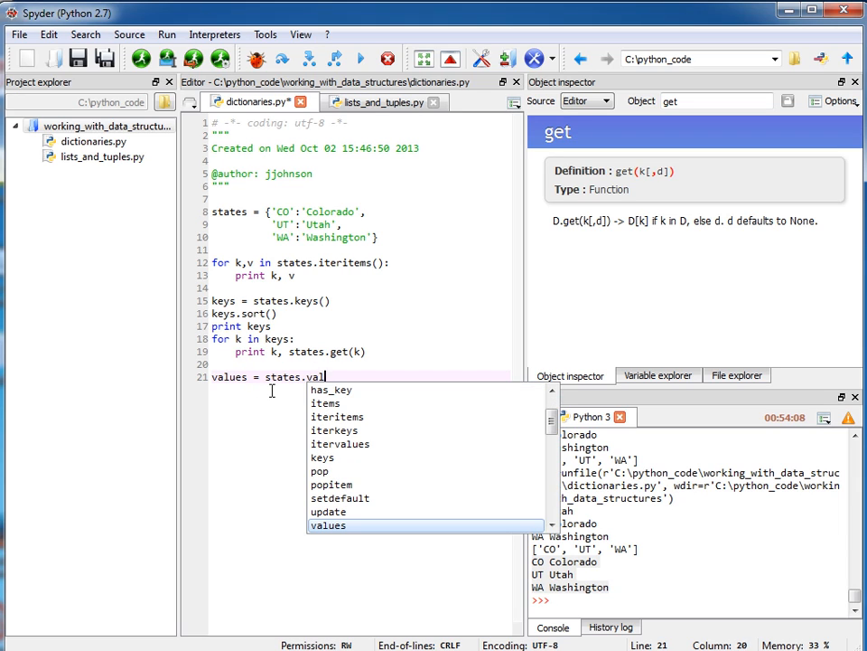
type("ues()")
Step: Store states.values() in values and print it, running to show ['Utah', 'Colorado', 'Washington']
key("Return")
type("print values")
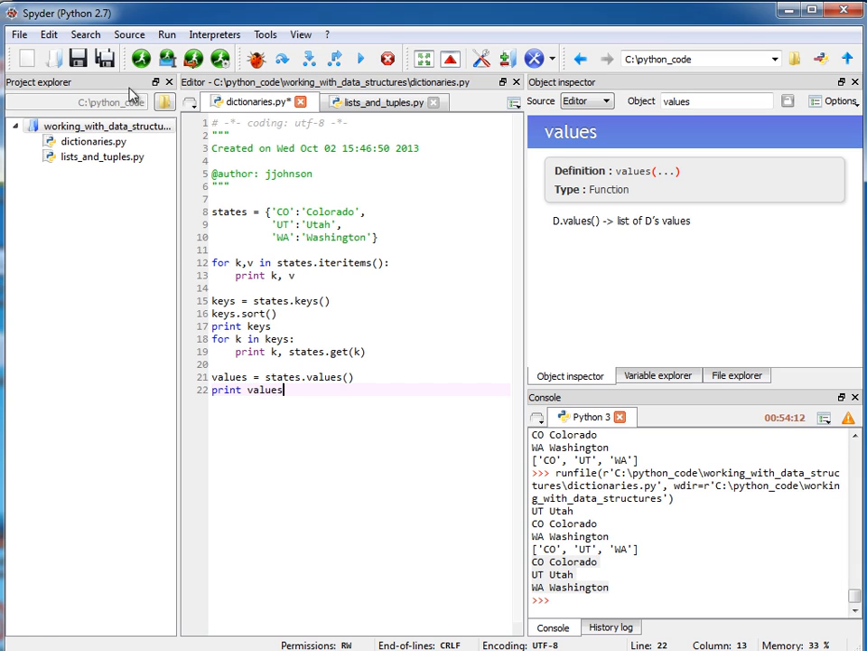
left_click(141, 59)
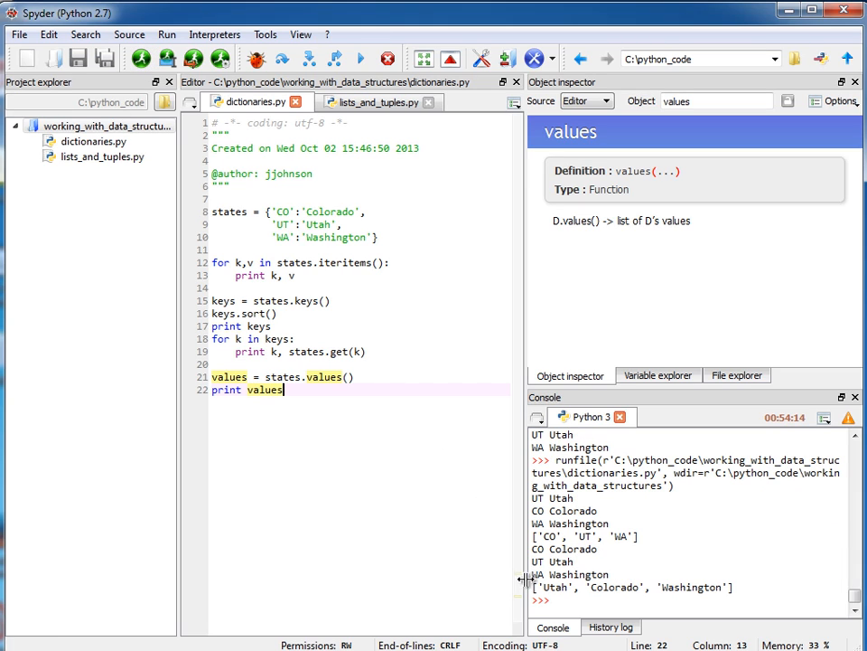
left_click_drag(533, 585, 692, 595)
left_click(739, 587)
left_click_drag(533, 586, 739, 588)
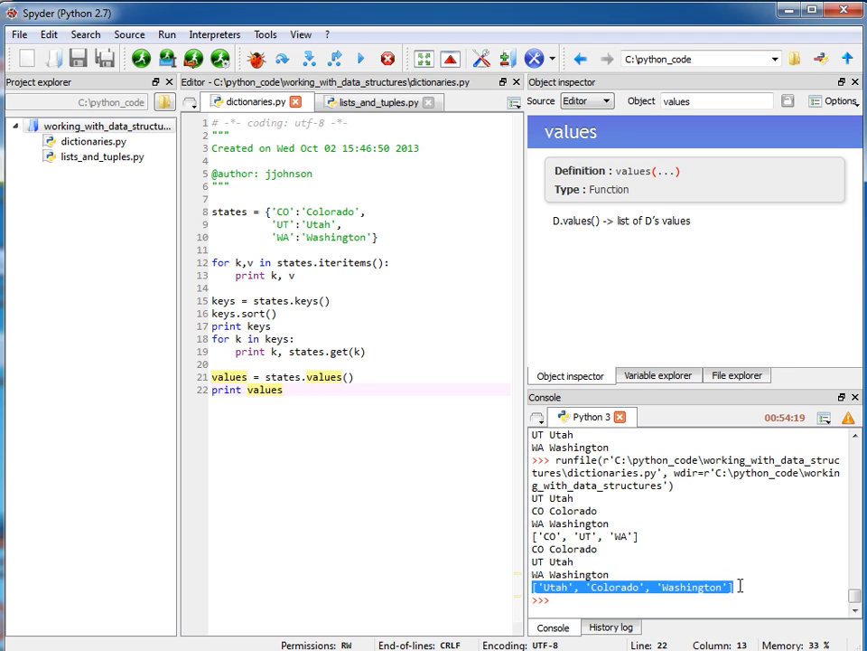
left_click(739, 587)
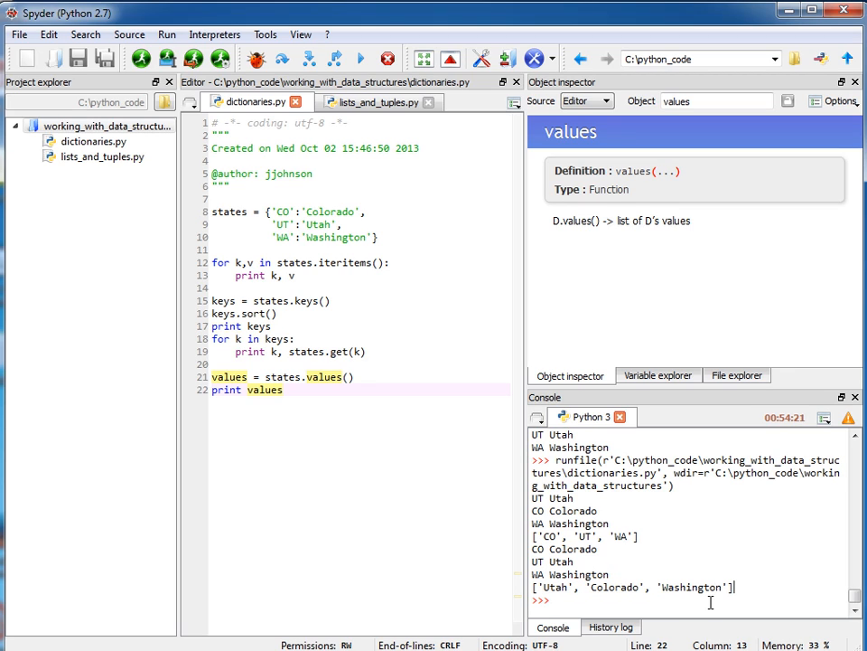